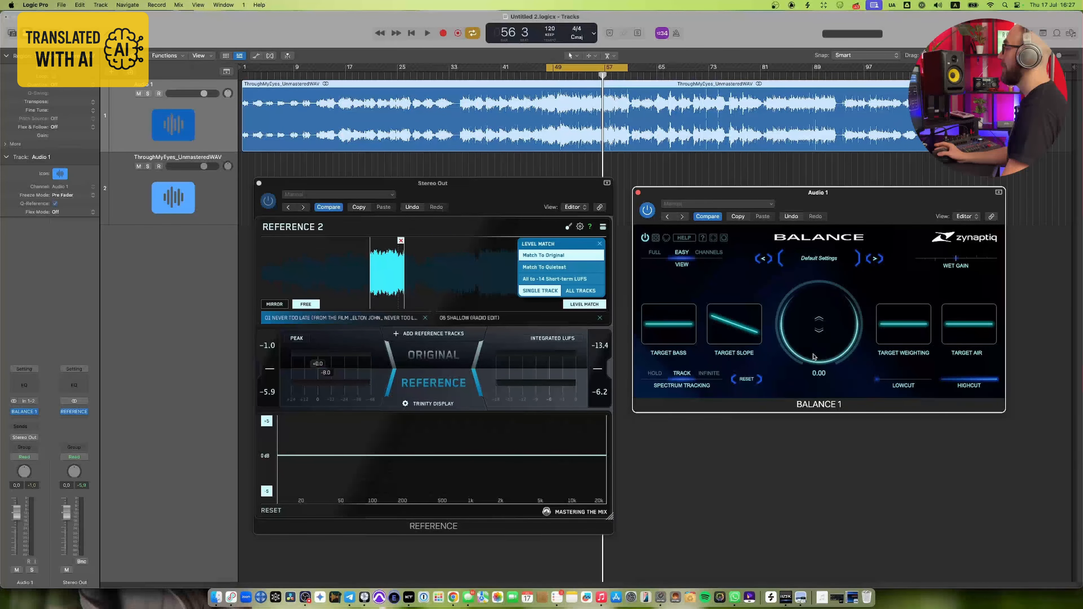
# Play the looped section and raise the EQ Amount in Balance to 0.45
pyautogui.click(467, 371)
pyautogui.press('space')
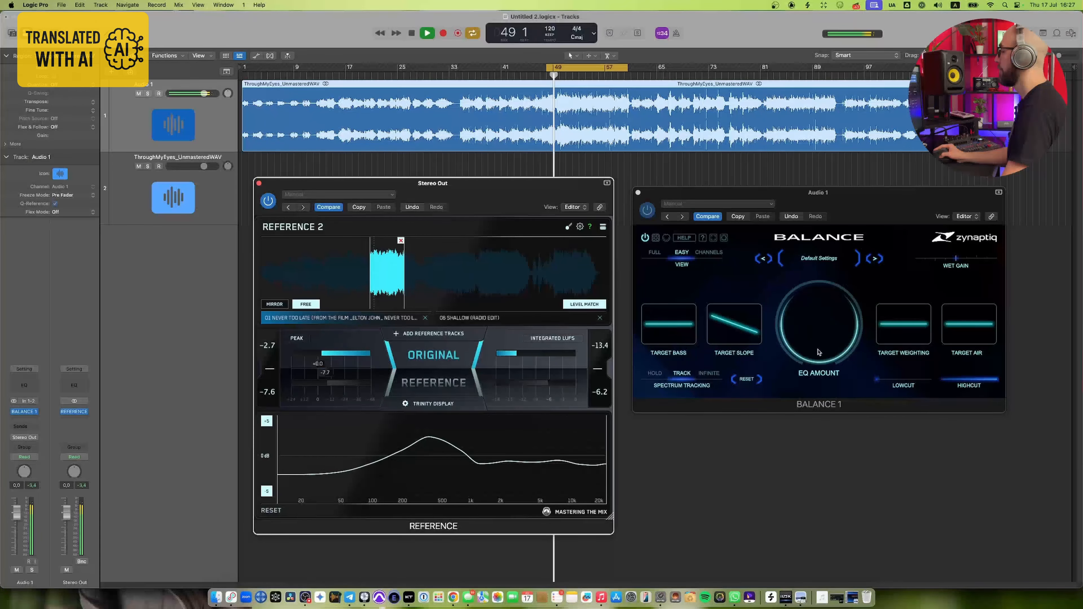
pyautogui.moveTo(818, 351); pyautogui.dragTo(815, 311)
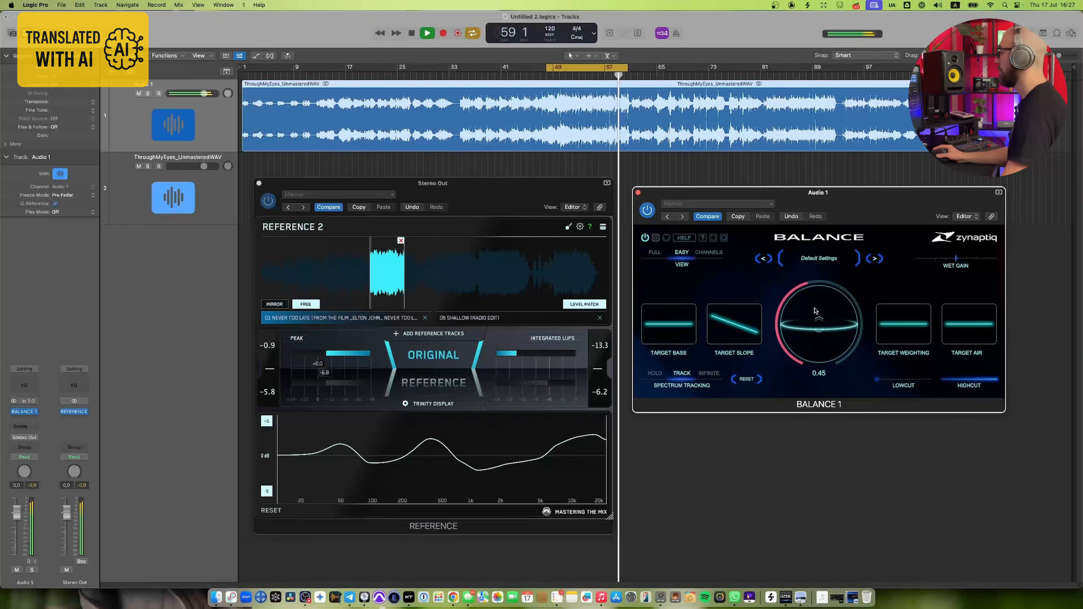
pyautogui.press('space')
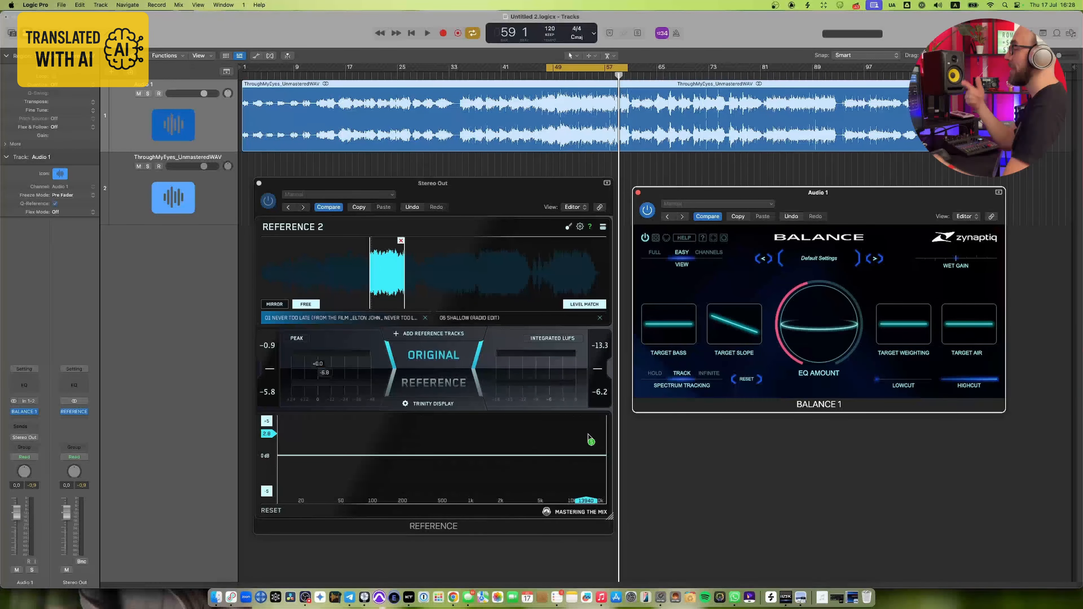
# Compare the original mix with the Never Too Late reference repeatedly while the loop plays
pyautogui.press('space')
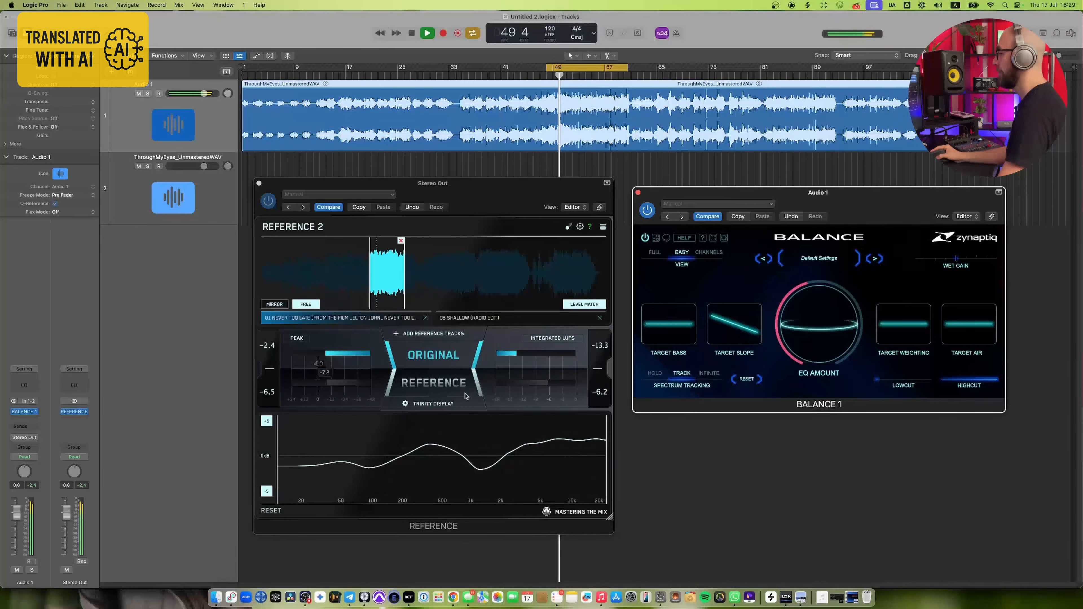
pyautogui.click(443, 384)
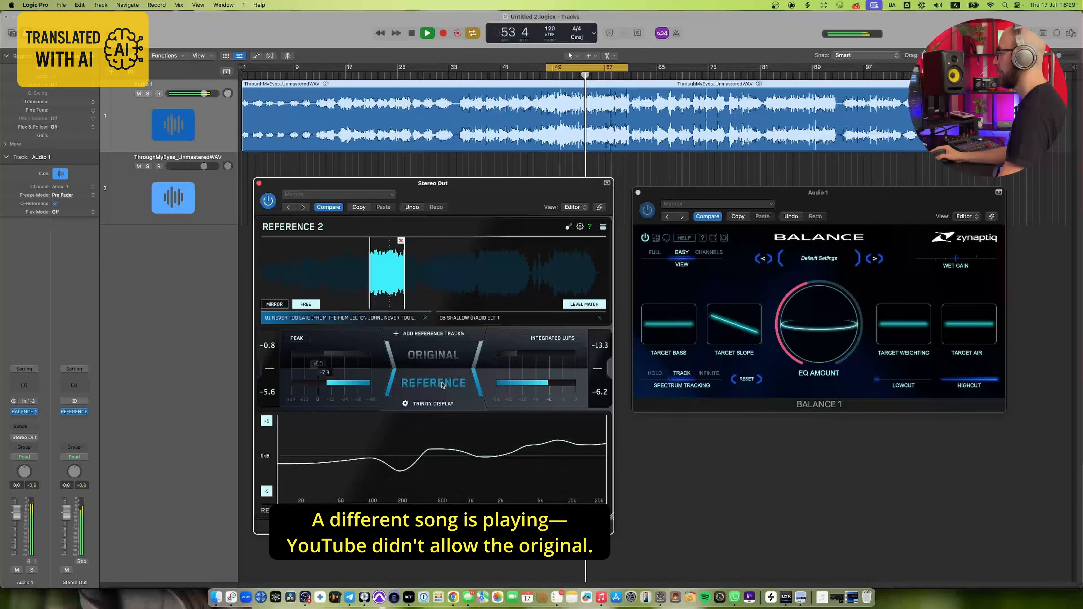
pyautogui.click(443, 384)
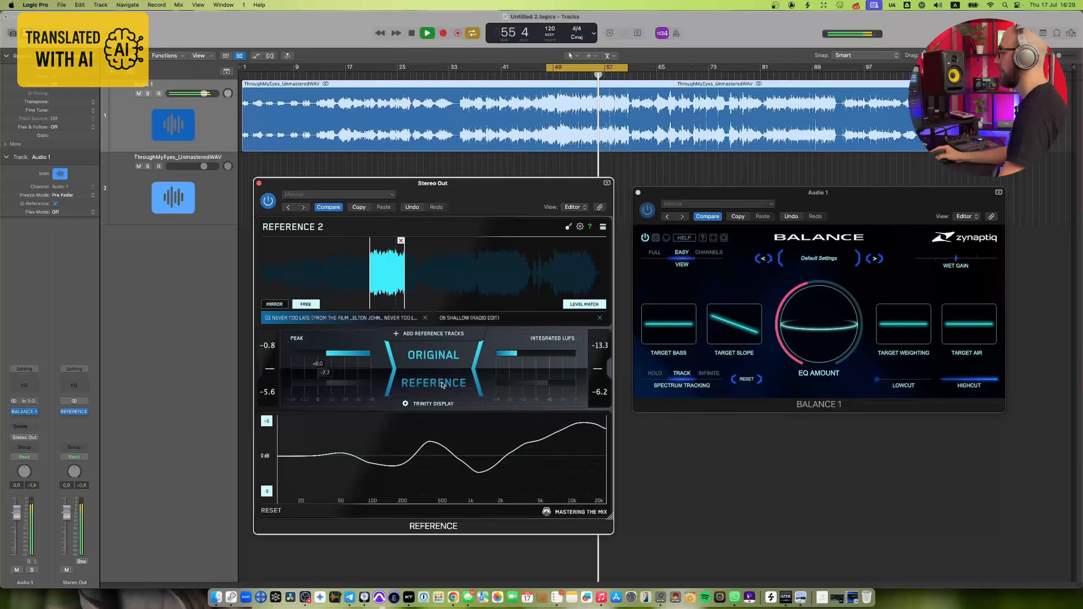
pyautogui.click(443, 384)
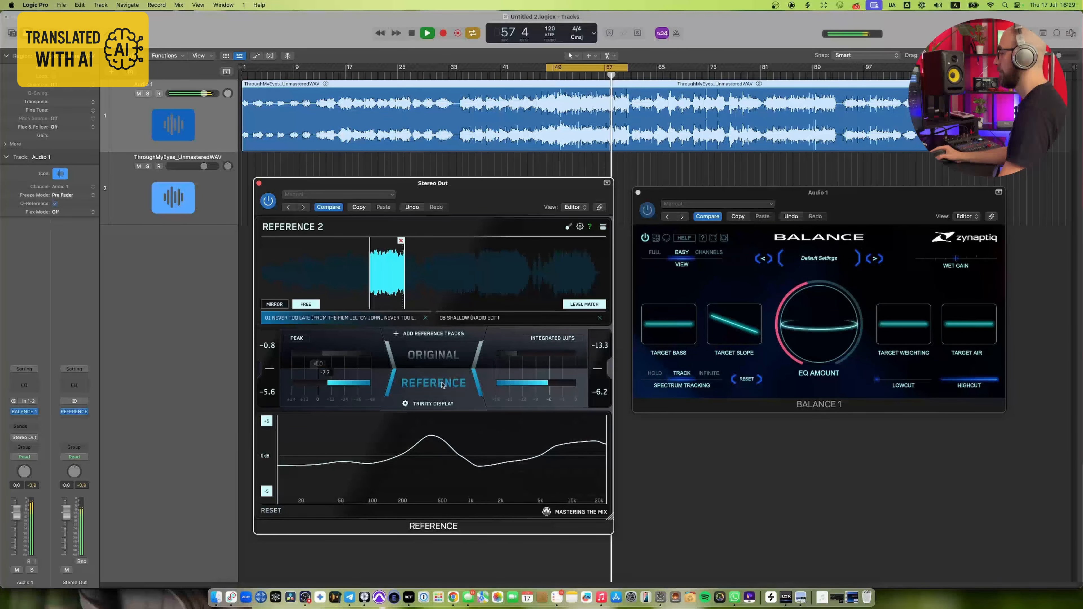
pyautogui.click(443, 384)
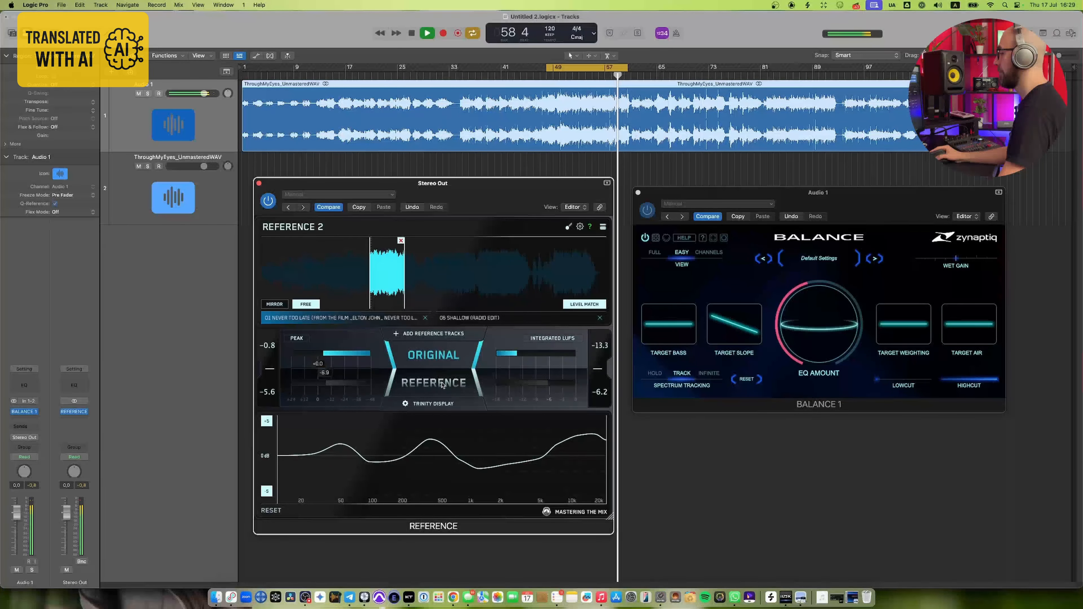
pyautogui.click(442, 384)
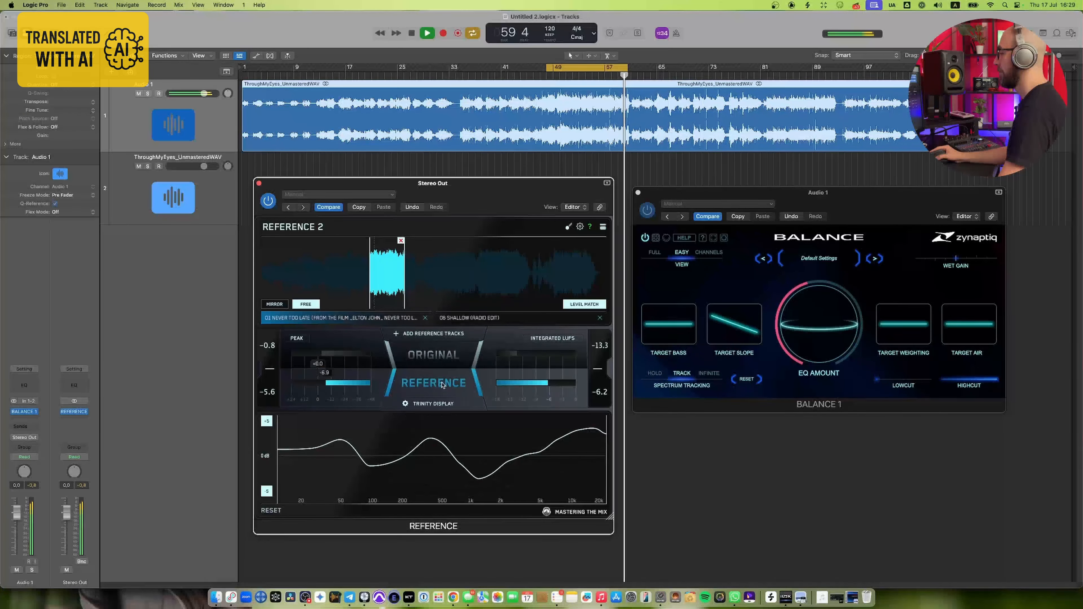
pyautogui.click(442, 384)
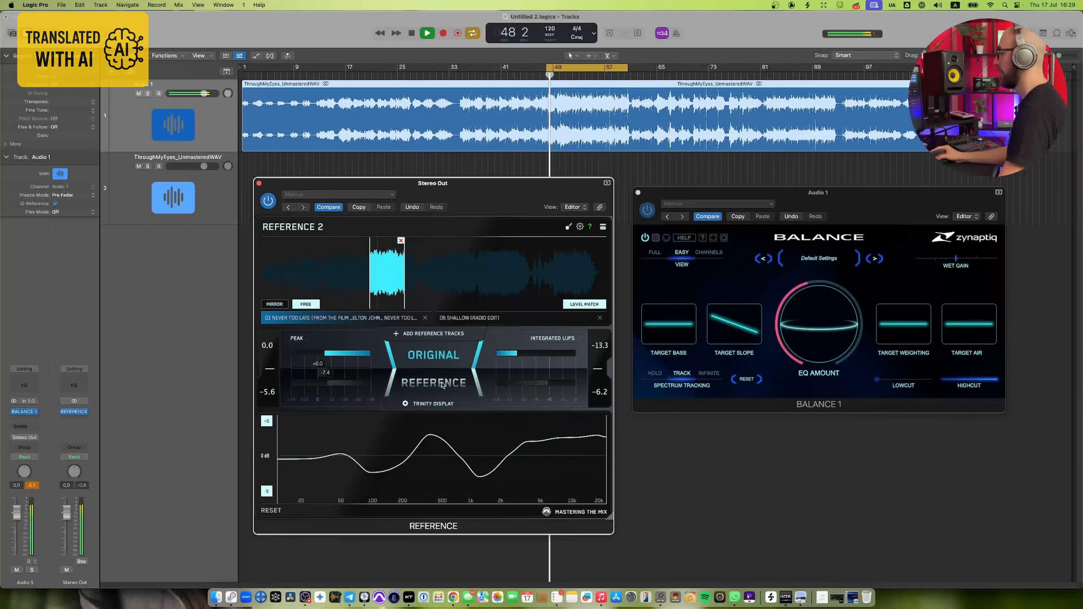
pyautogui.click(443, 384)
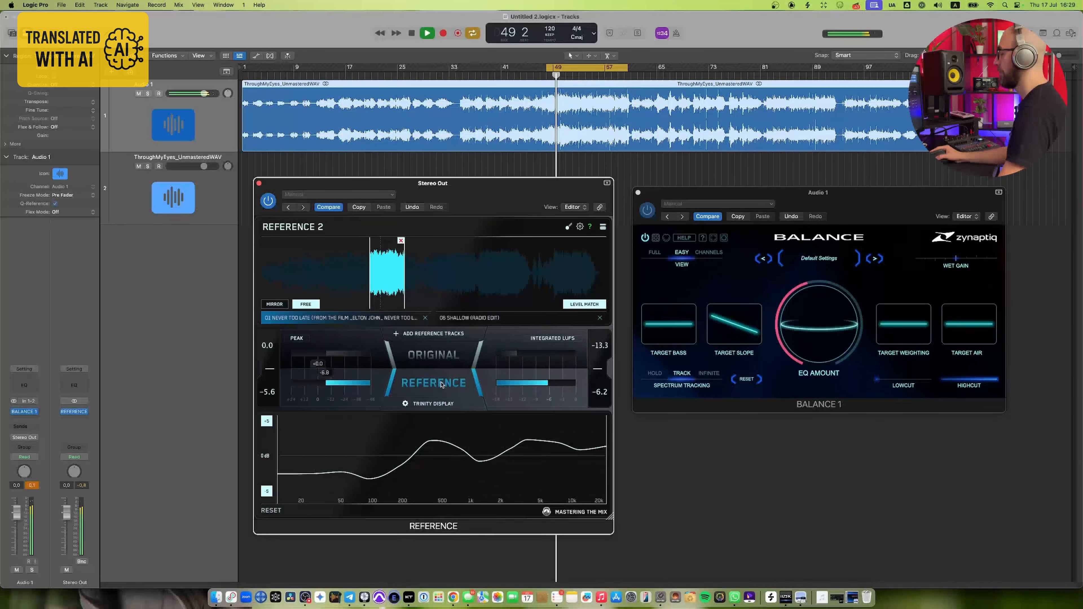
pyautogui.press('space')
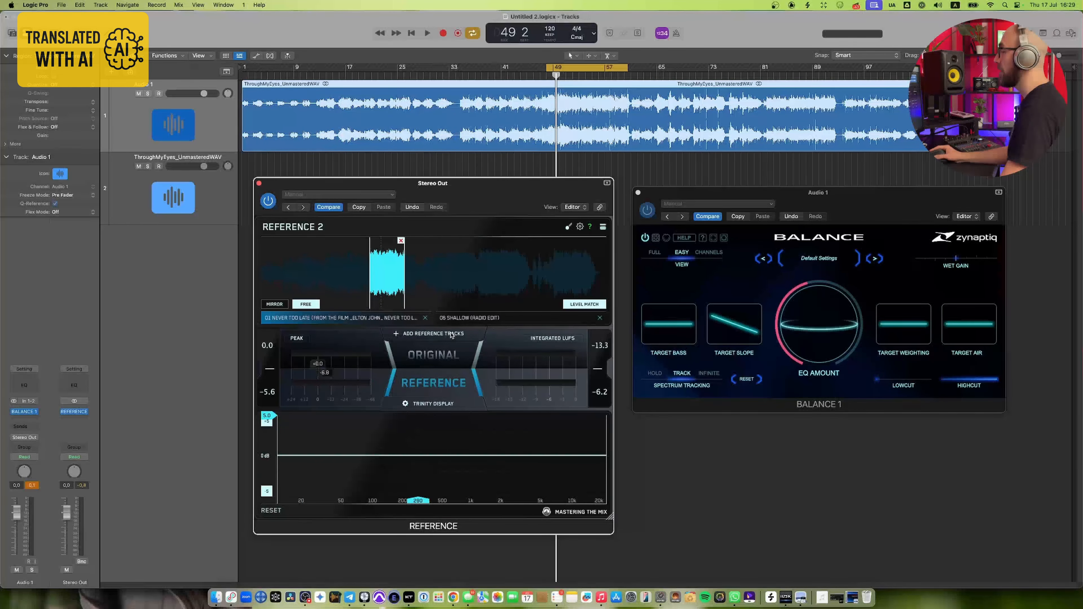
# Switch to the Shallow reference track and compare it repeatedly with the original mix during playback
pyautogui.click(468, 318)
pyautogui.press('space')
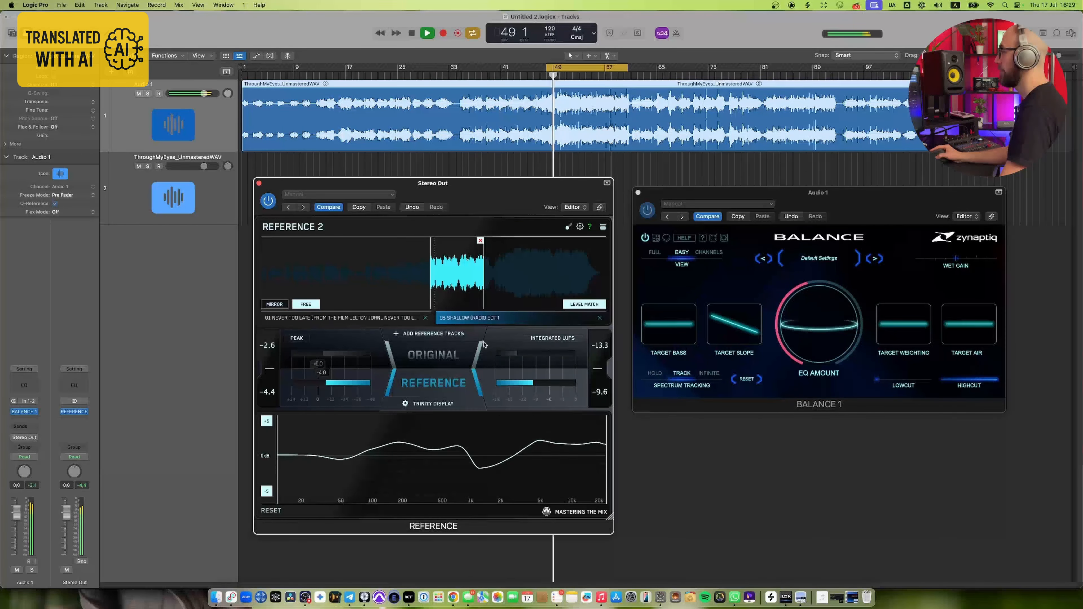
pyautogui.click(441, 386)
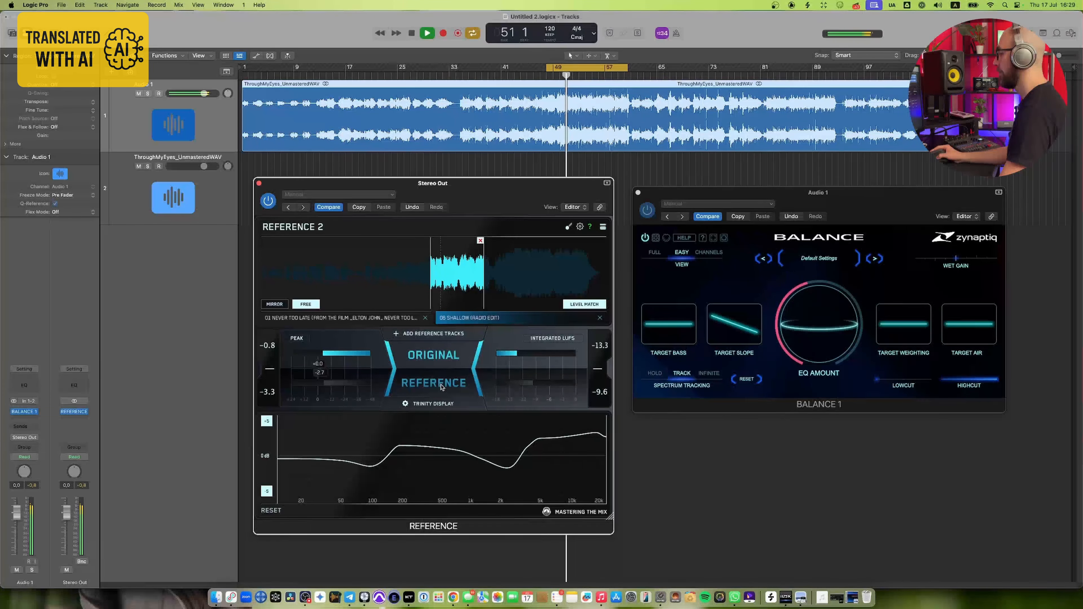
pyautogui.click(442, 386)
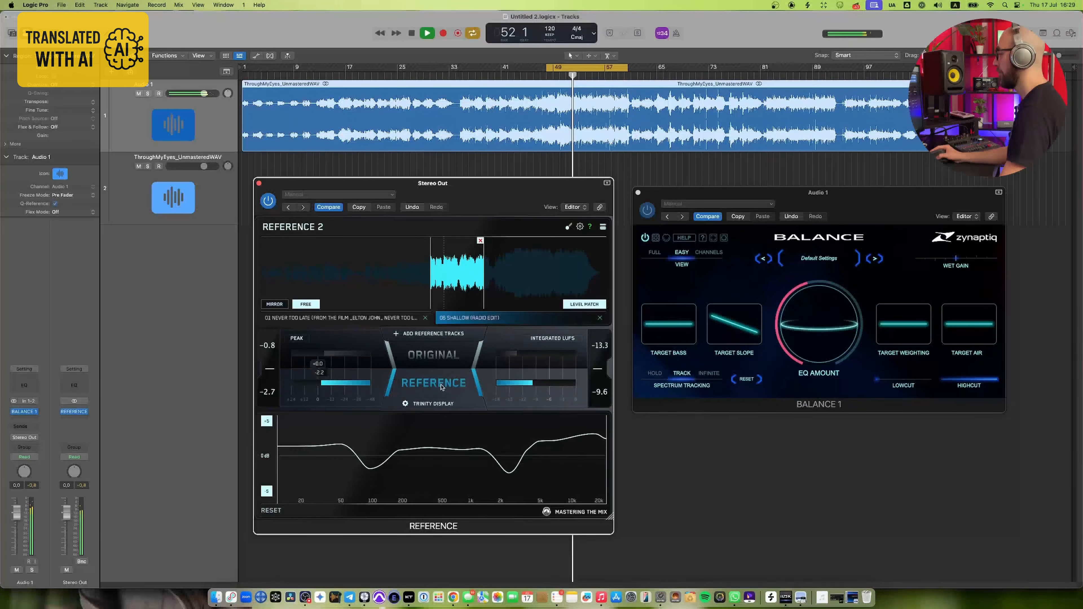
pyautogui.click(441, 386)
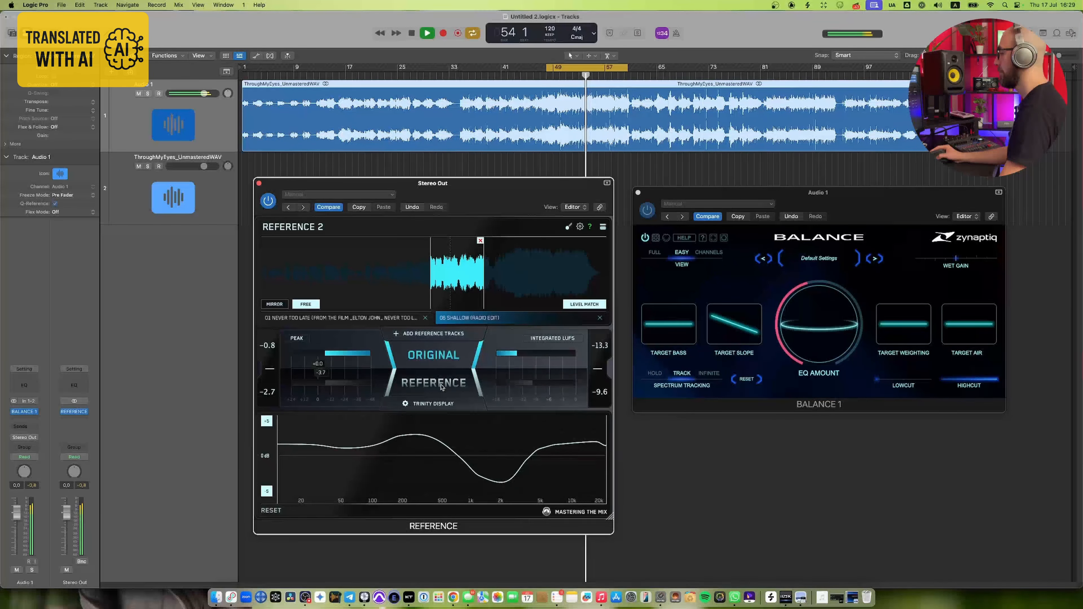
pyautogui.click(441, 386)
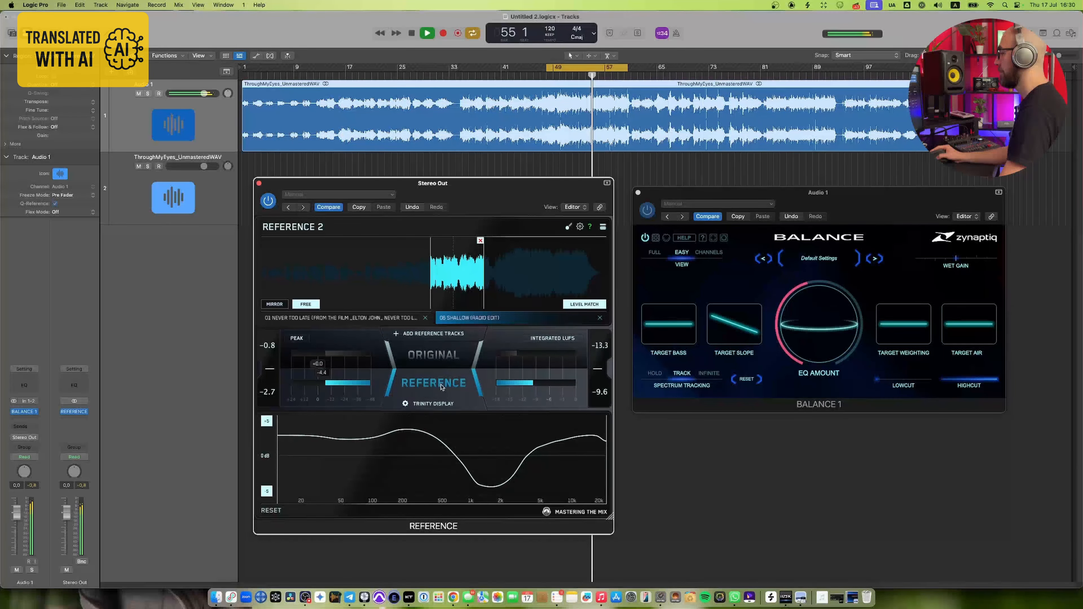
pyautogui.click(441, 386)
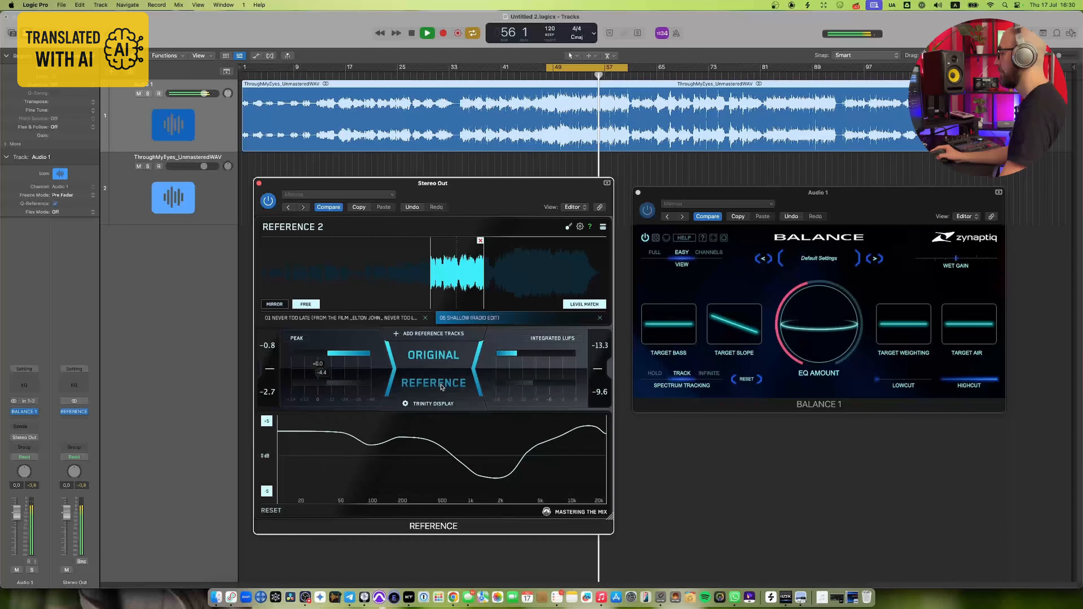
pyautogui.click(441, 386)
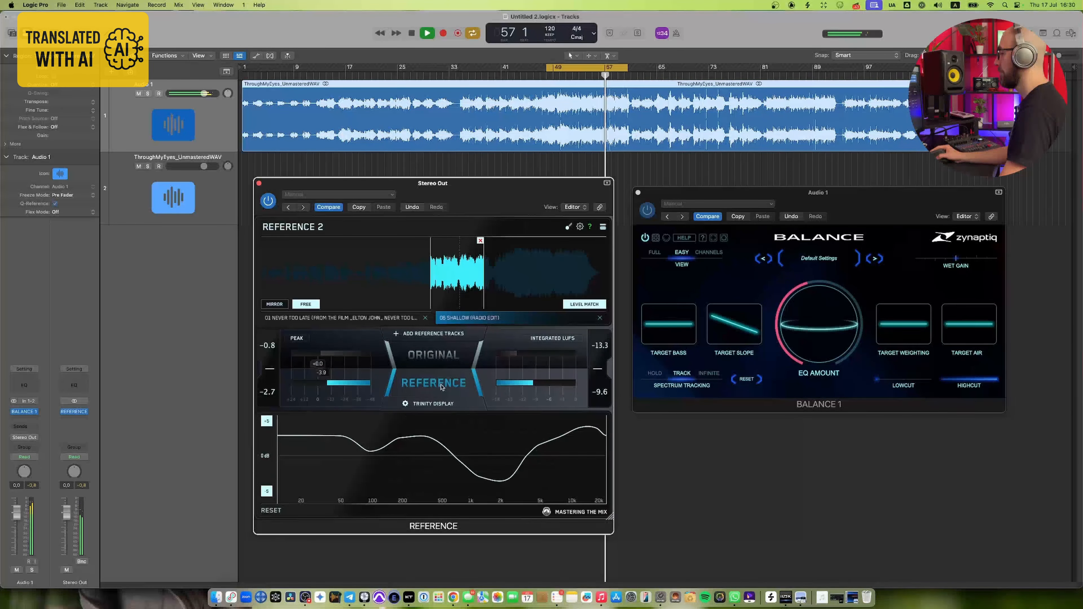
pyautogui.click(441, 386)
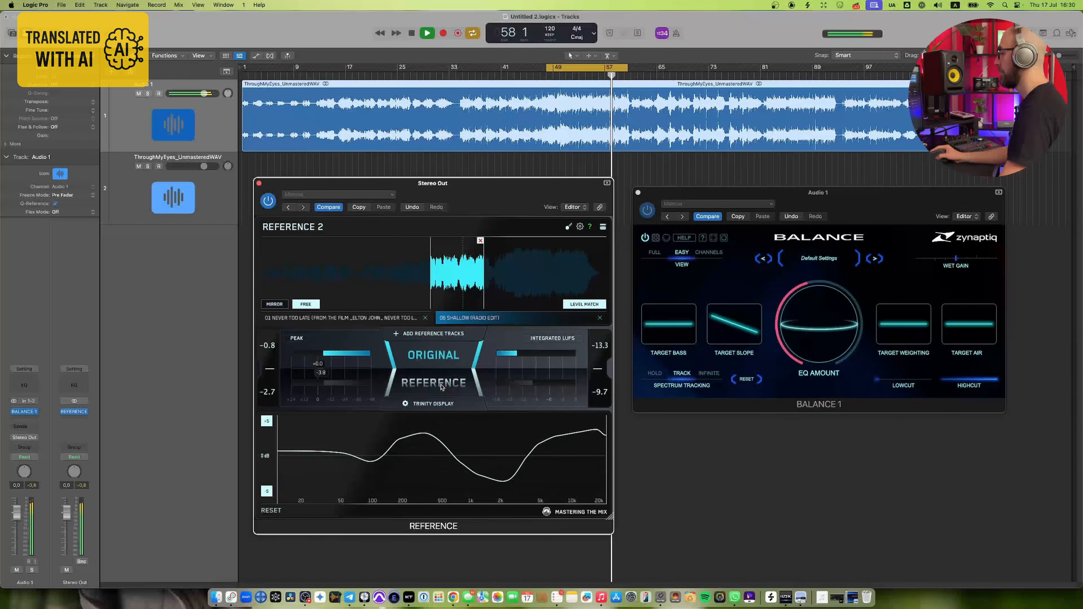
pyautogui.click(442, 386)
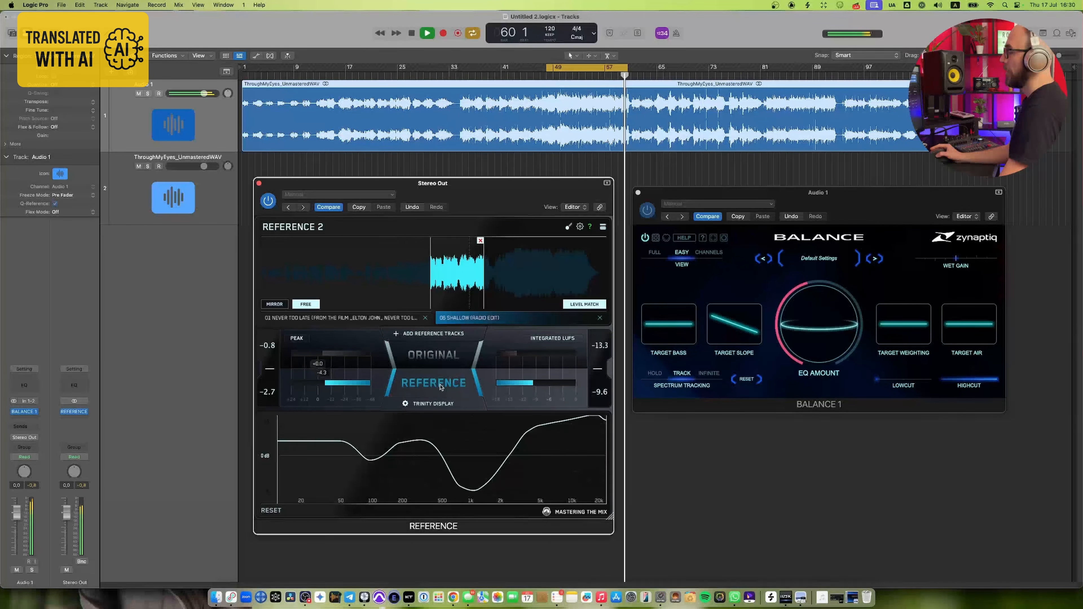
pyautogui.press('space')
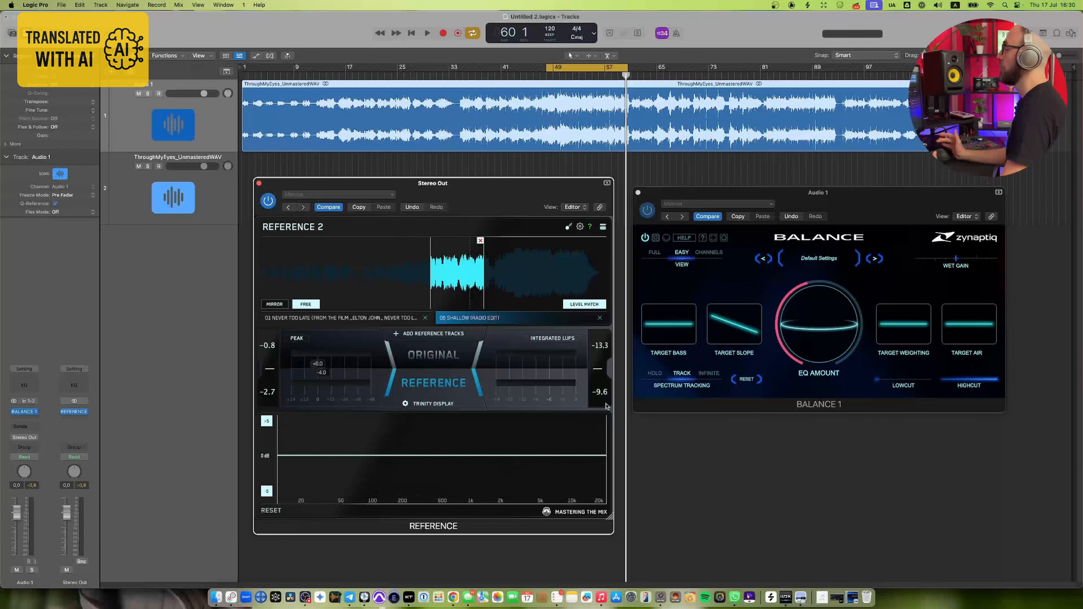
# Set the Target Slope in Balance to 4.0 dB/Oct while listening to the original mix
pyautogui.click(733, 337)
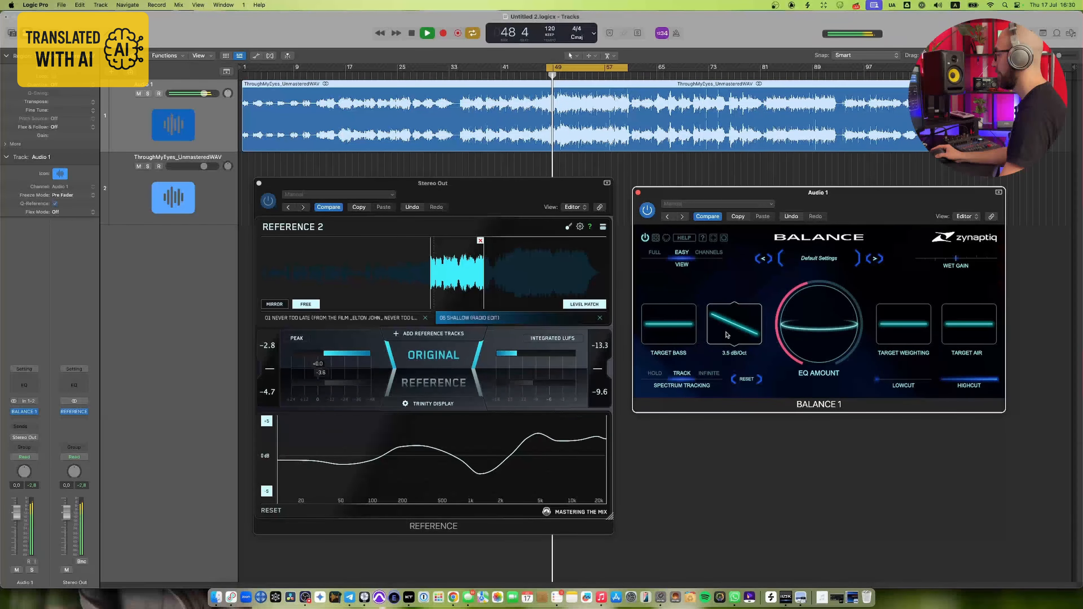
pyautogui.moveTo(727, 334); pyautogui.dragTo(731, 333)
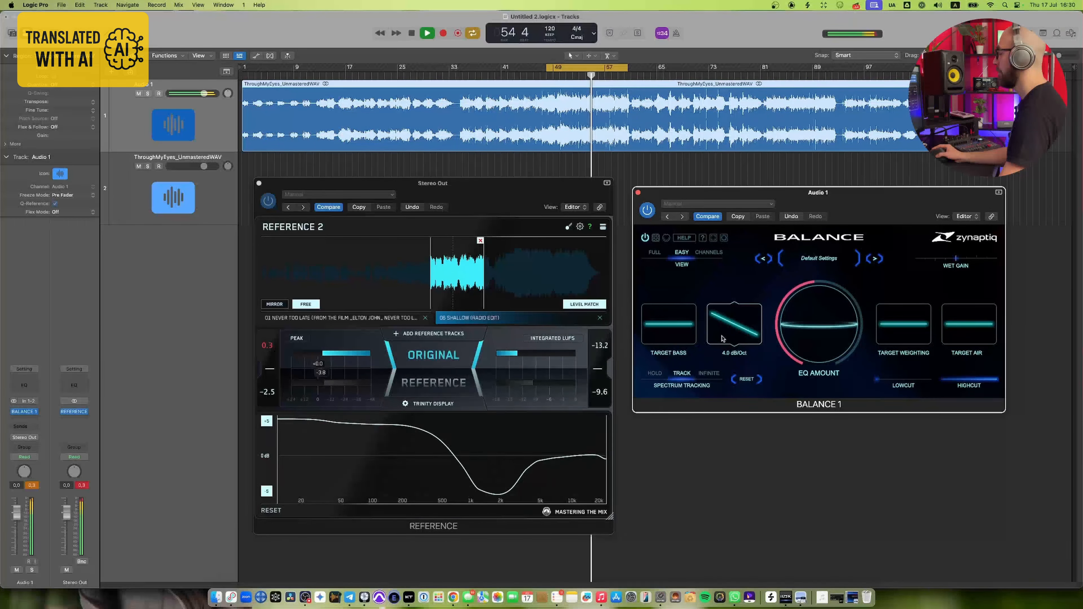
pyautogui.press('space')
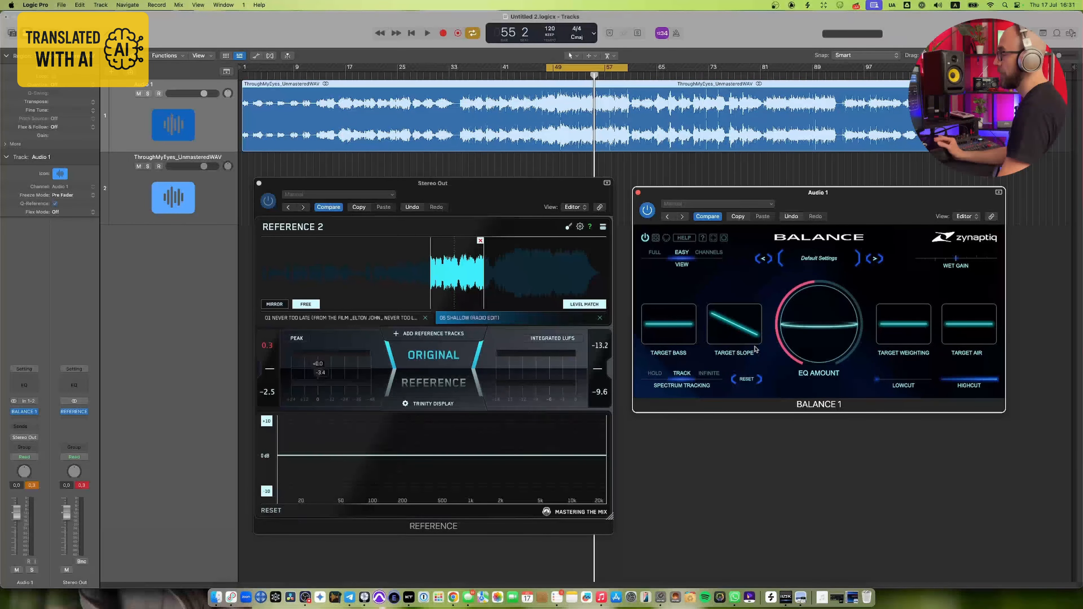
# Select the Never Too Late reference again and compare it with the adjusted original mix during playback
pyautogui.press('space')
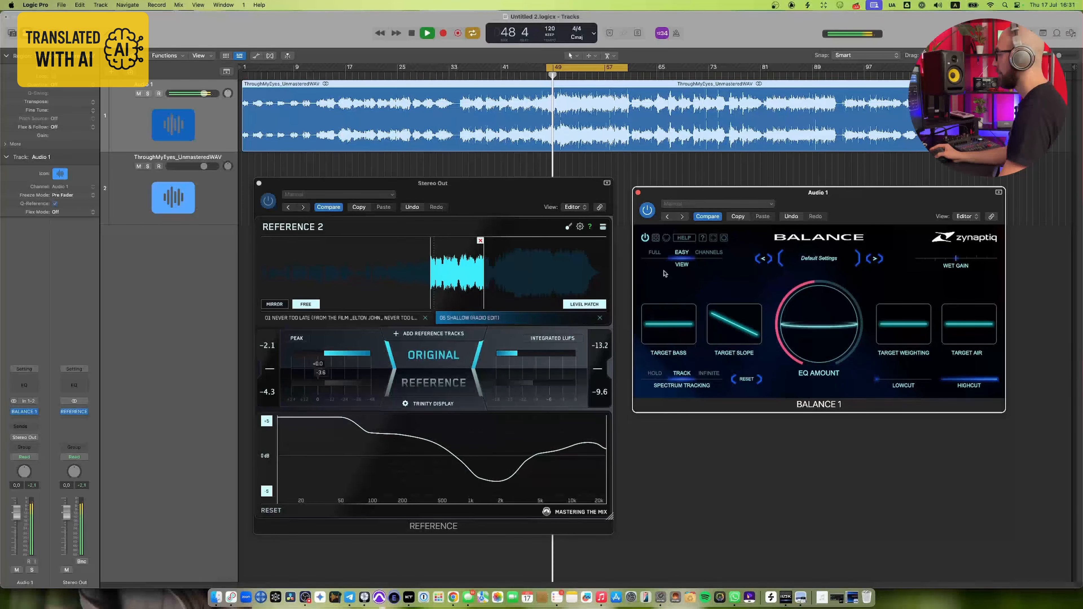
pyautogui.click(375, 318)
pyautogui.click(435, 354)
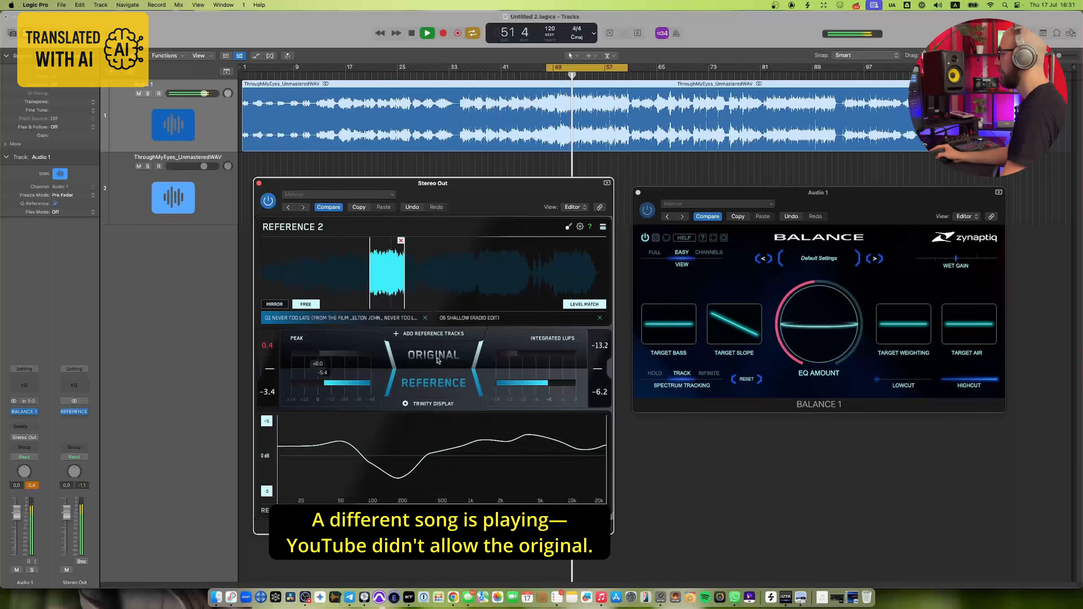
pyautogui.click(436, 359)
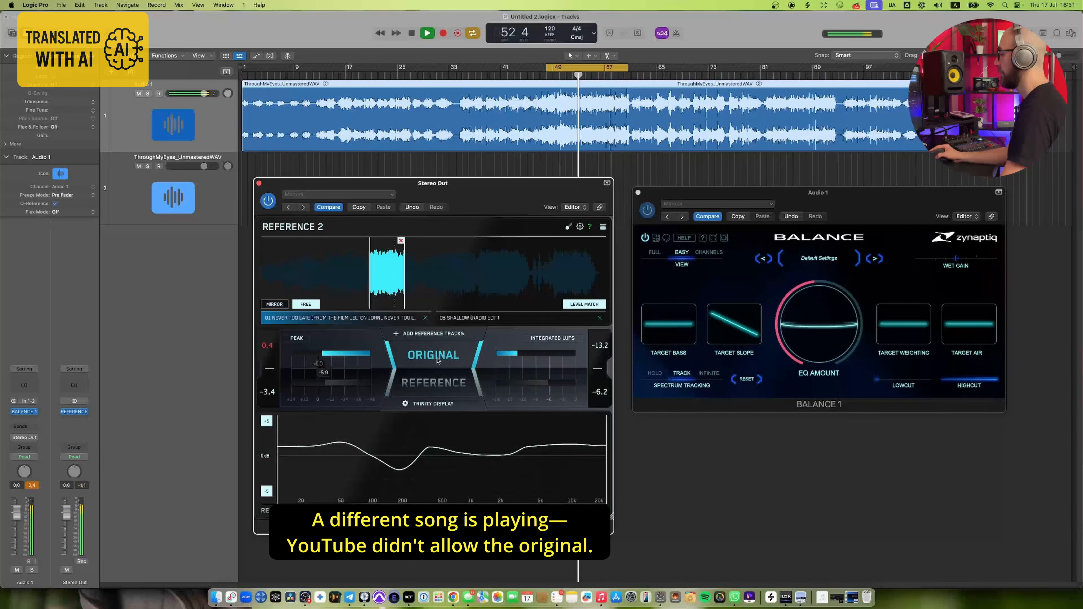
pyautogui.click(436, 358)
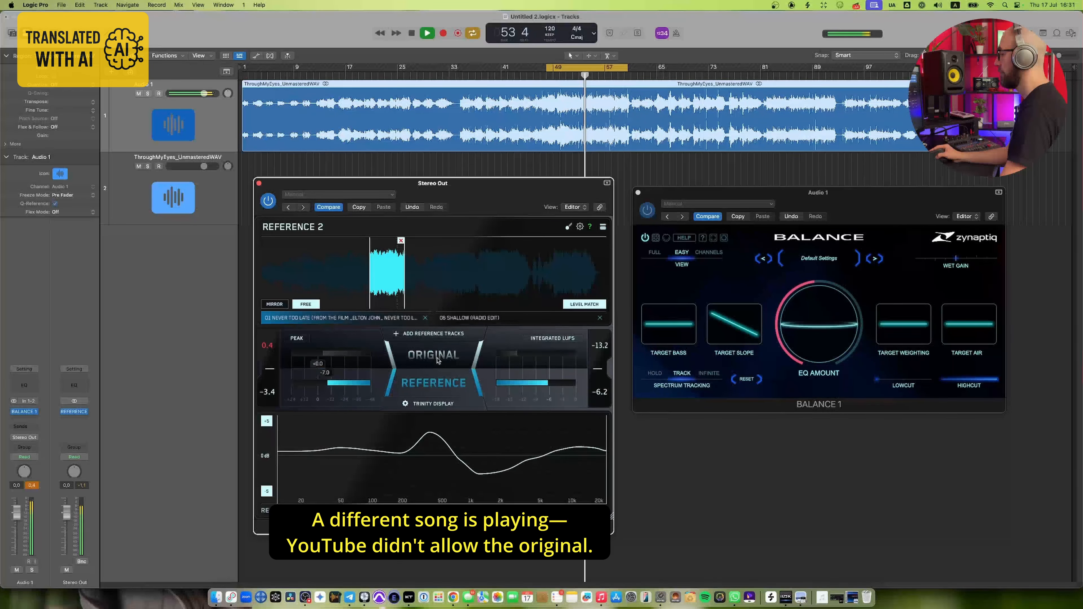
pyautogui.press('space')
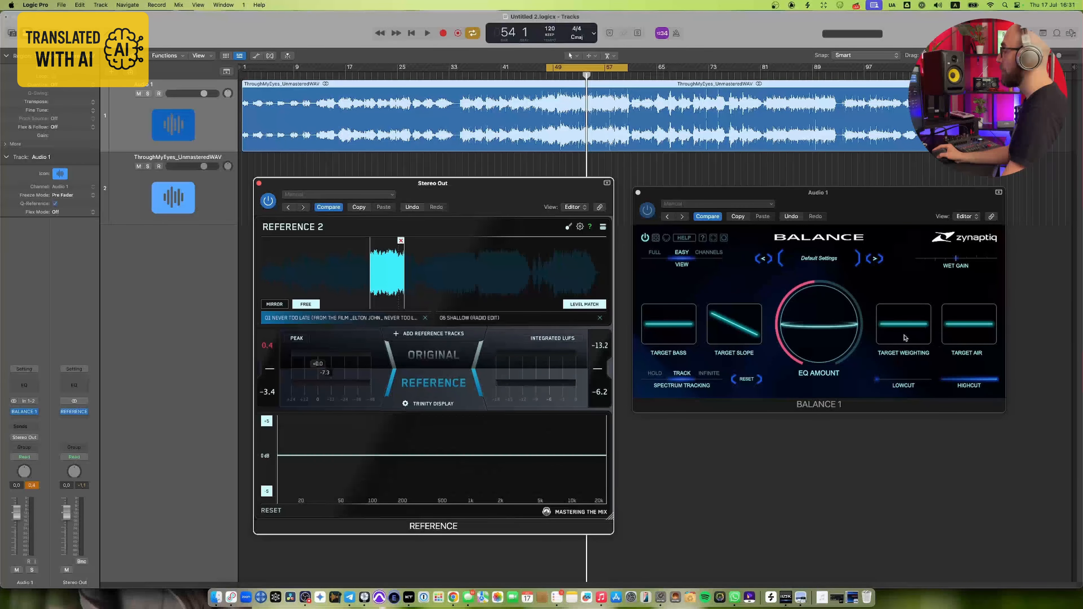
# Try different Target Weighting amounts in Balance and set it to -3.0 dB while the loop plays
pyautogui.moveTo(904, 337); pyautogui.dragTo(904, 335)
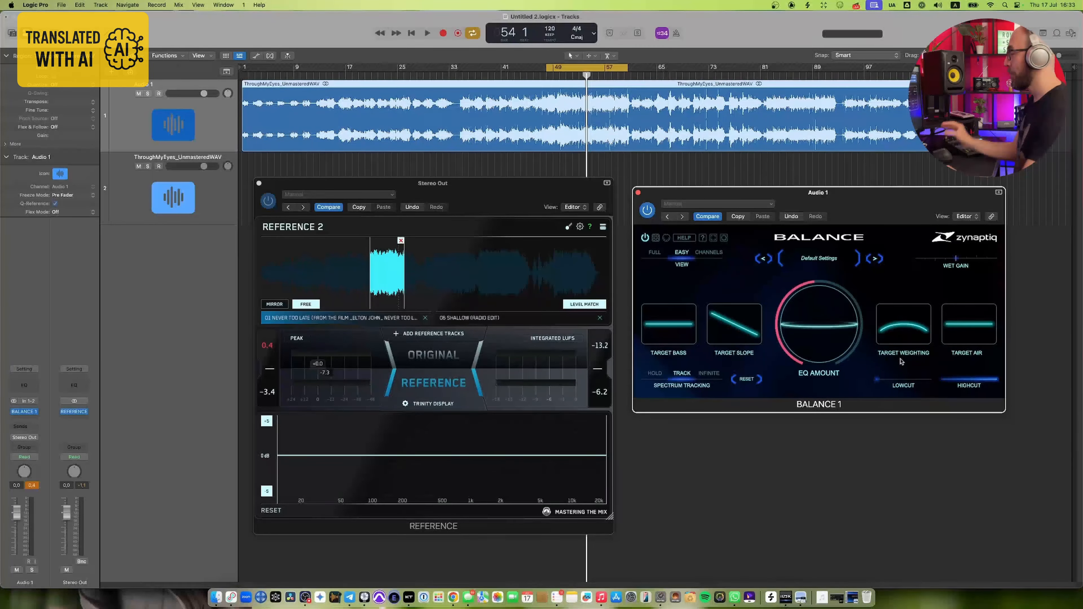
pyautogui.moveTo(904, 337); pyautogui.dragTo(906, 330)
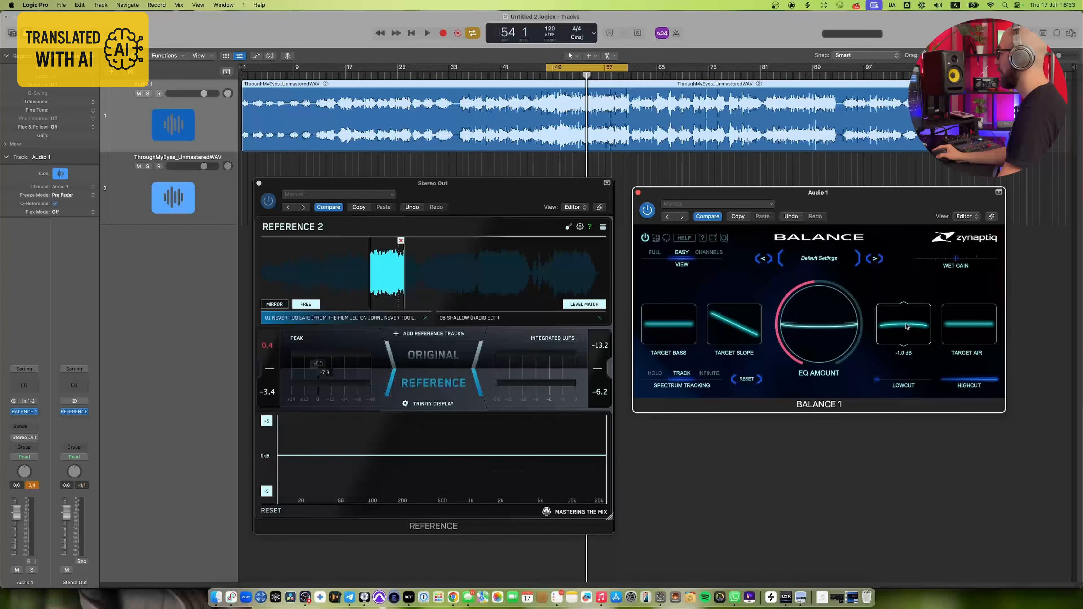
pyautogui.press('space')
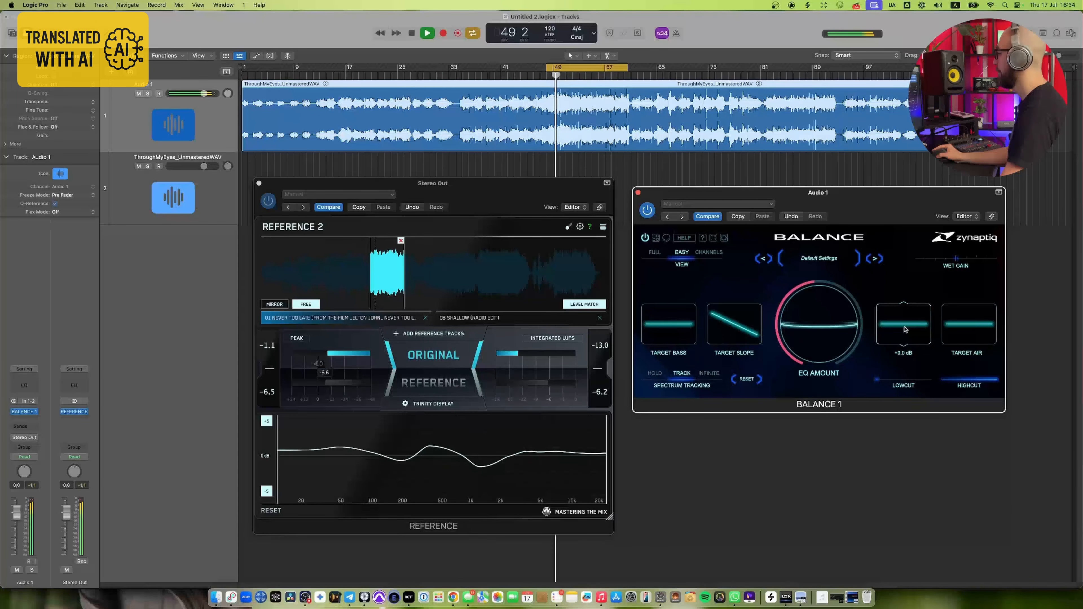
pyautogui.moveTo(904, 329); pyautogui.dragTo(909, 382)
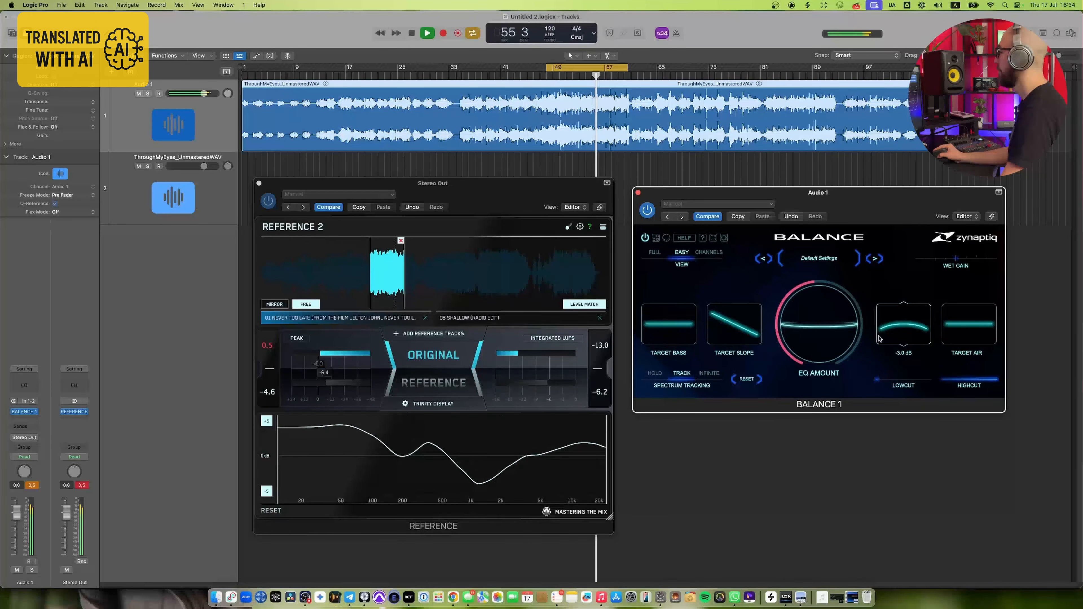
# Compare the original mix with the Never Too Late reference and with the Shallow reference during playback
pyautogui.click(451, 392)
pyautogui.click(450, 390)
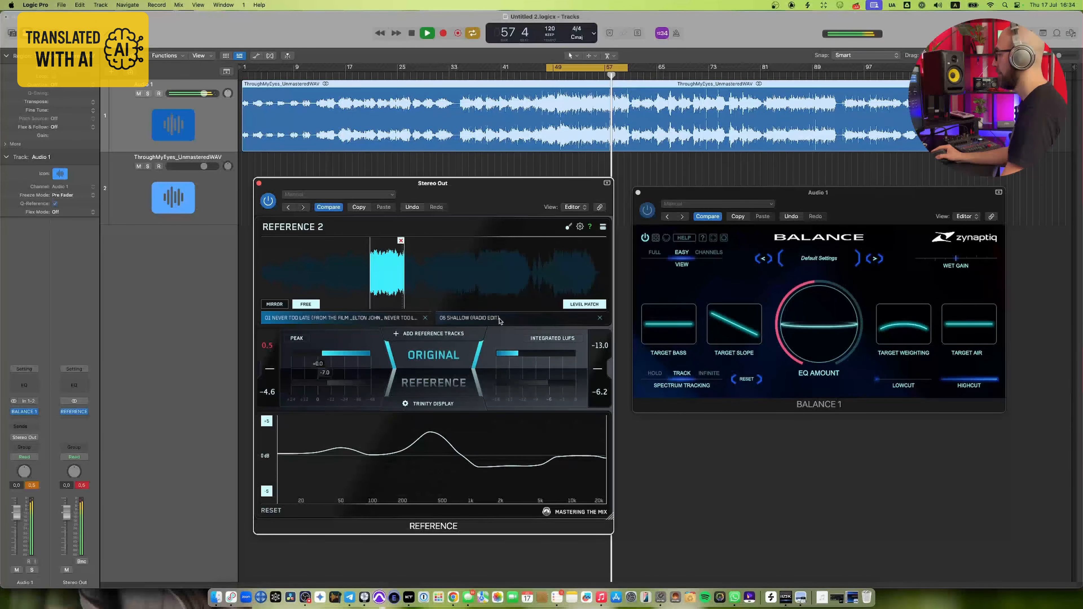
pyautogui.click(499, 319)
pyautogui.click(443, 385)
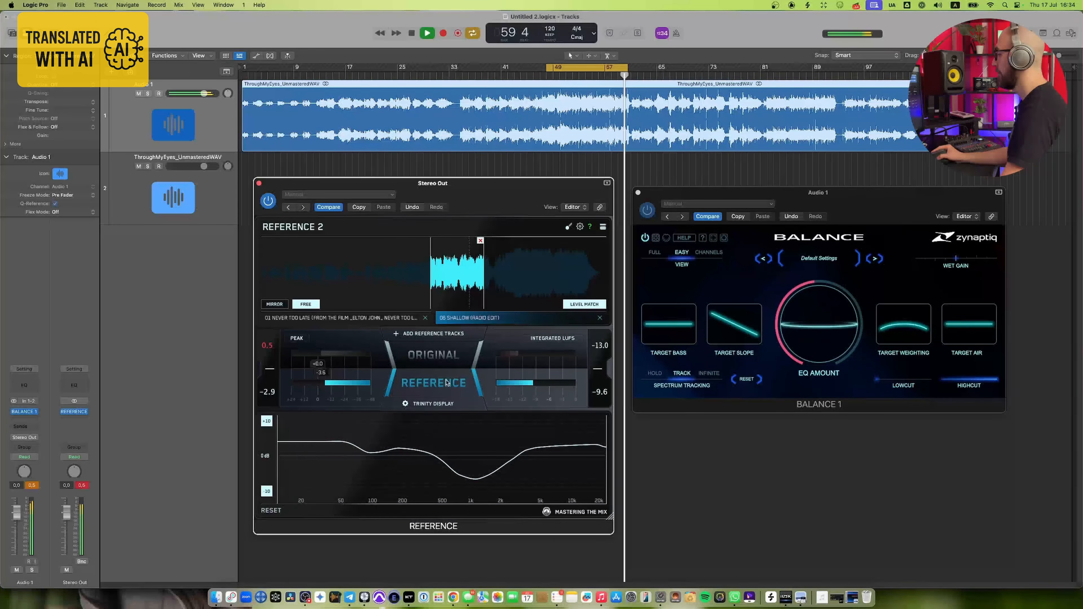
pyautogui.click(446, 382)
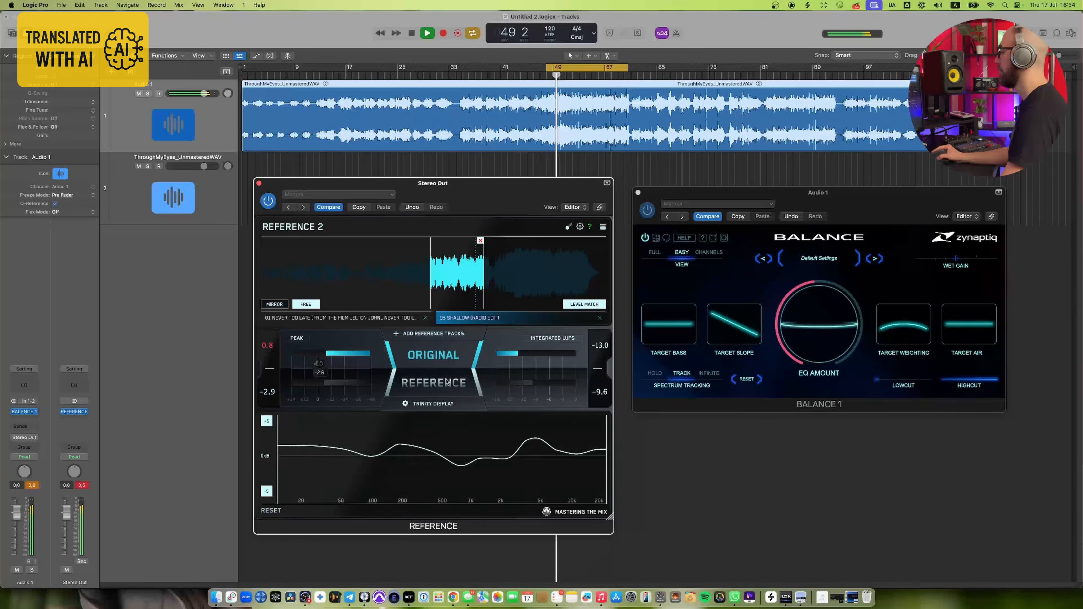
pyautogui.click(897, 344)
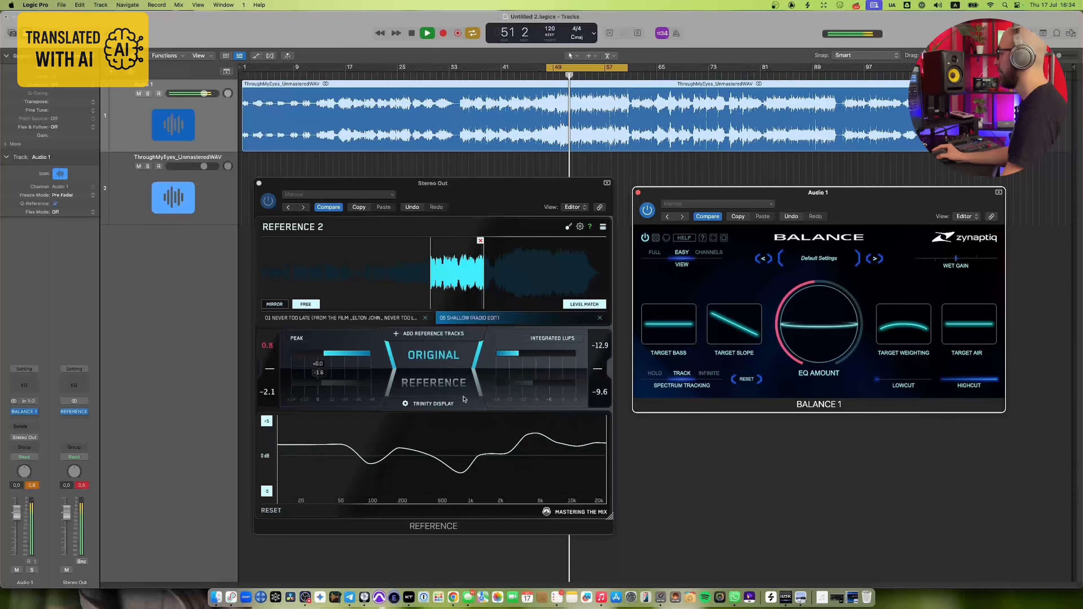
pyautogui.click(409, 386)
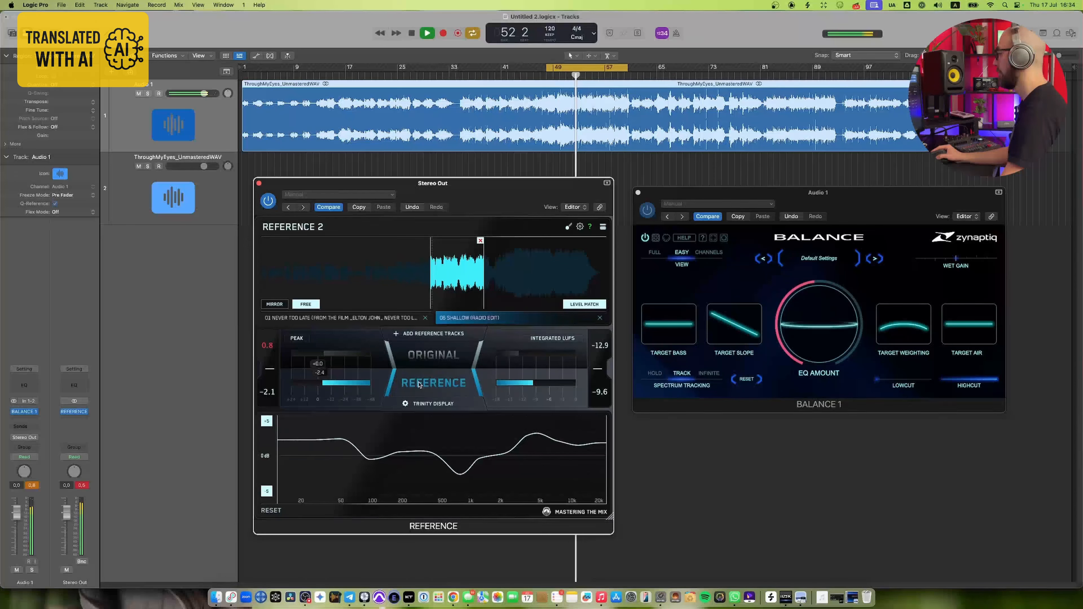
pyautogui.click(419, 385)
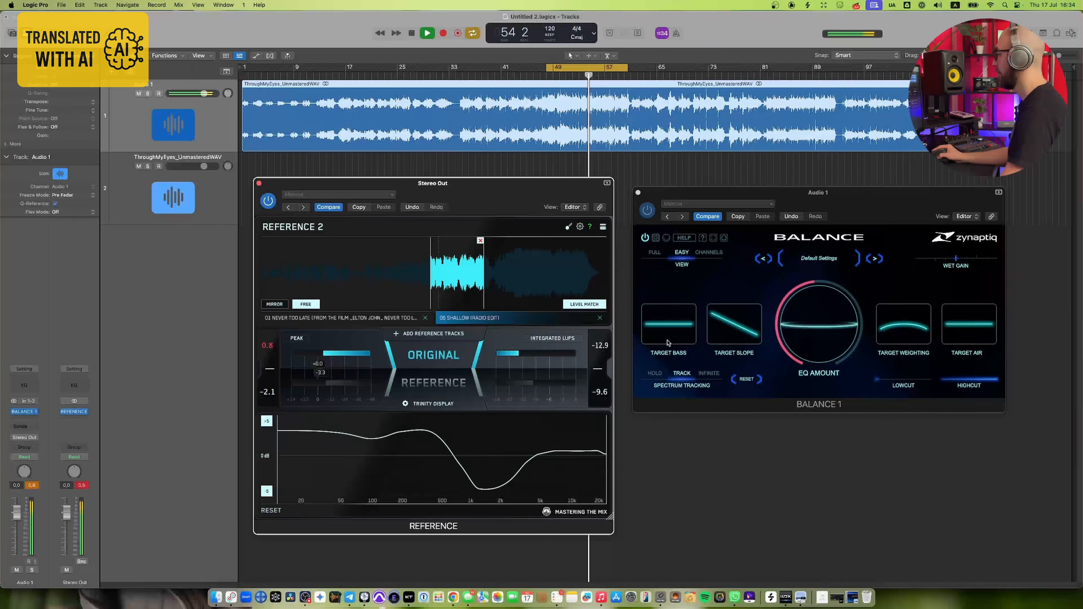
# Switch back to the Never Too Late reference, compare it with the original mix, and stop playback
pyautogui.click(381, 321)
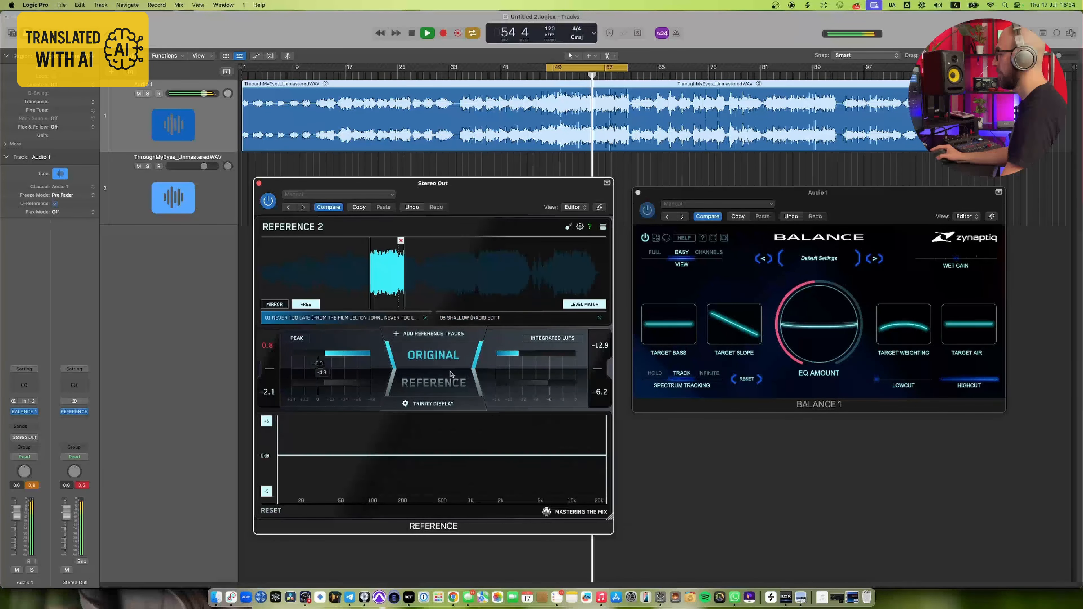
pyautogui.click(448, 385)
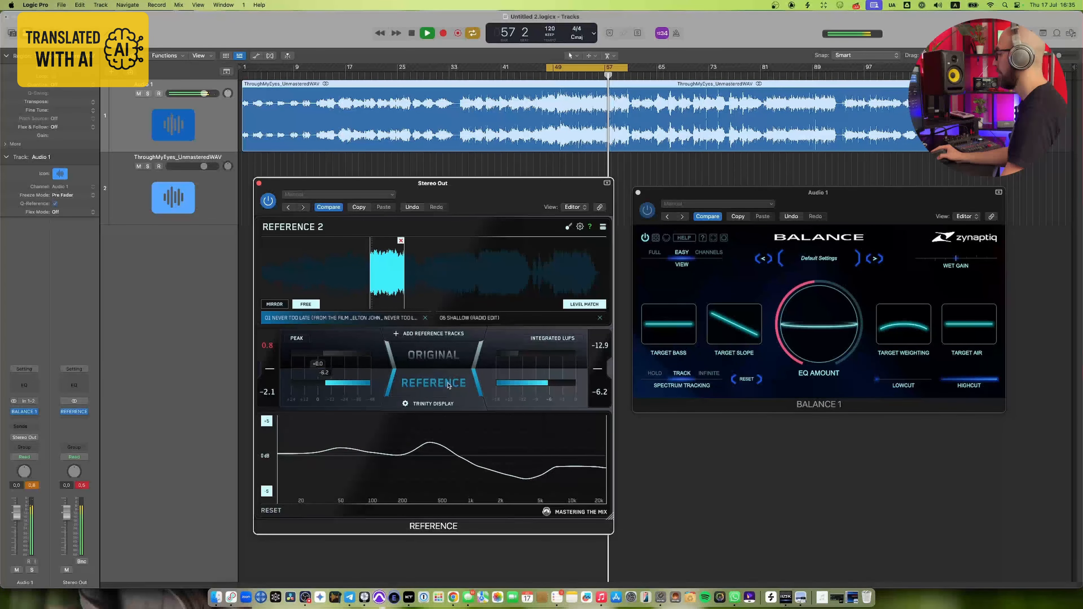
pyautogui.click(448, 385)
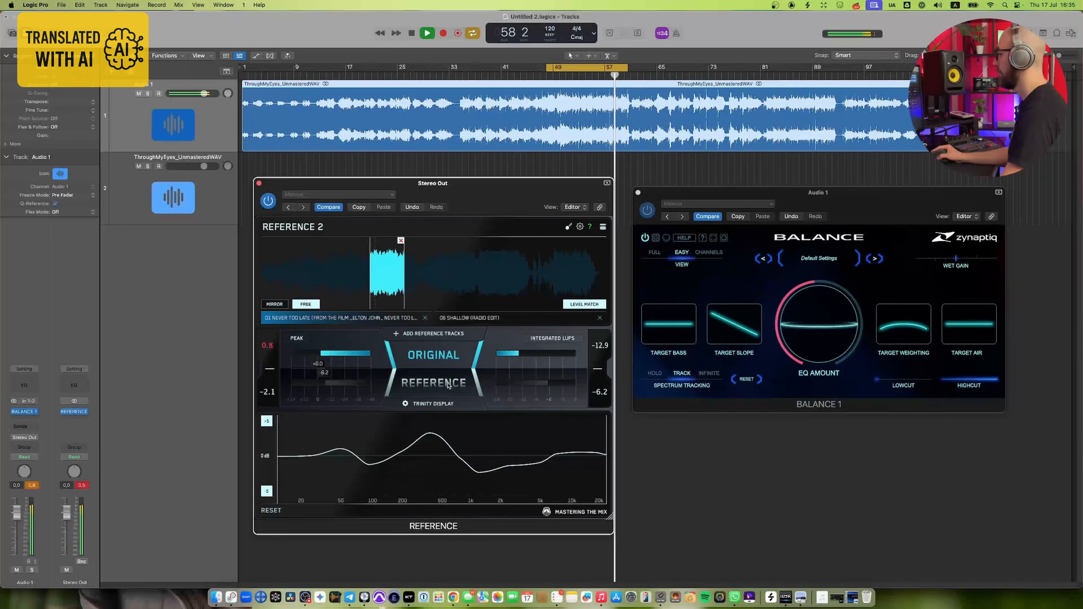
pyautogui.press('space')
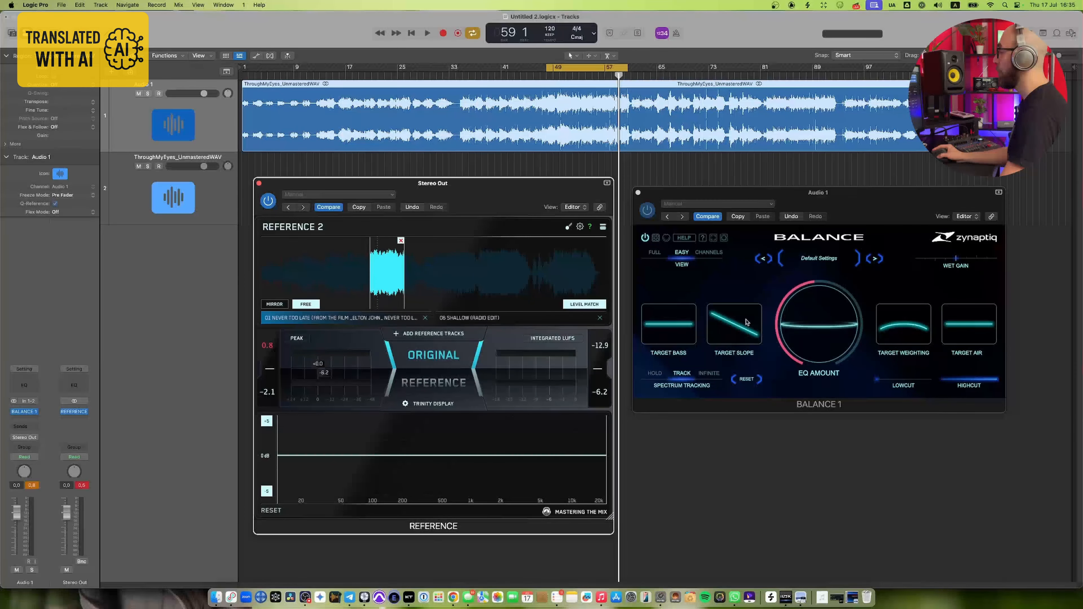
# Try Target Air settings in Balance such as +5.0 dB at 12 kHz and +2.0 dB at 10 kHz, settling on a slight boost during playback
pyautogui.click(967, 331)
pyautogui.moveTo(962, 307)
pyautogui.mouseDown()
pyautogui.moveTo(953, 367)
pyautogui.moveTo(964, 331)
pyautogui.moveTo(953, 315)
pyautogui.mouseUp()
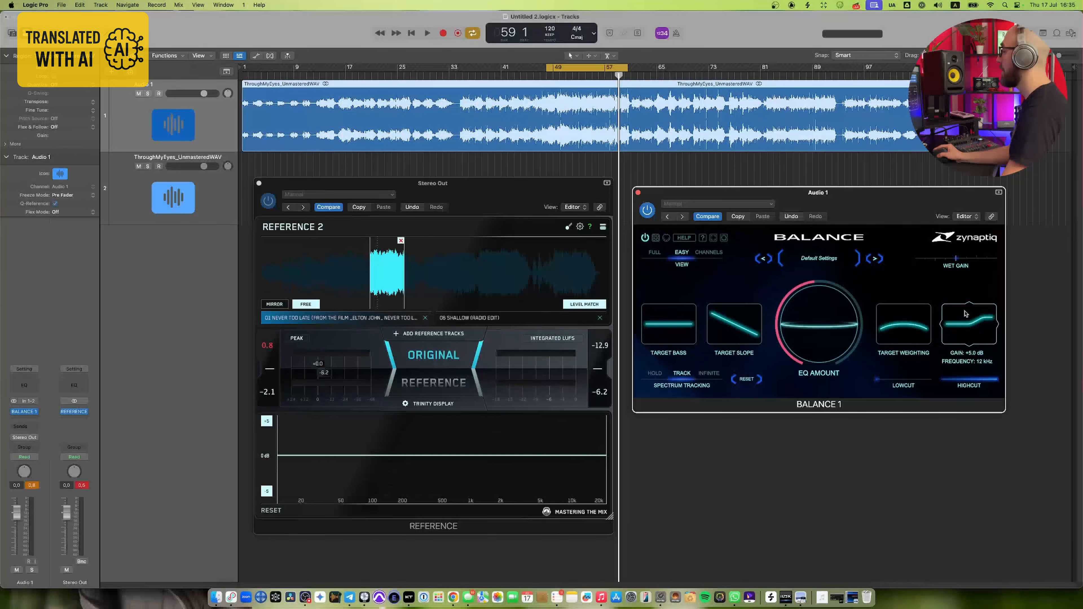
pyautogui.moveTo(963, 313); pyautogui.dragTo(962, 314)
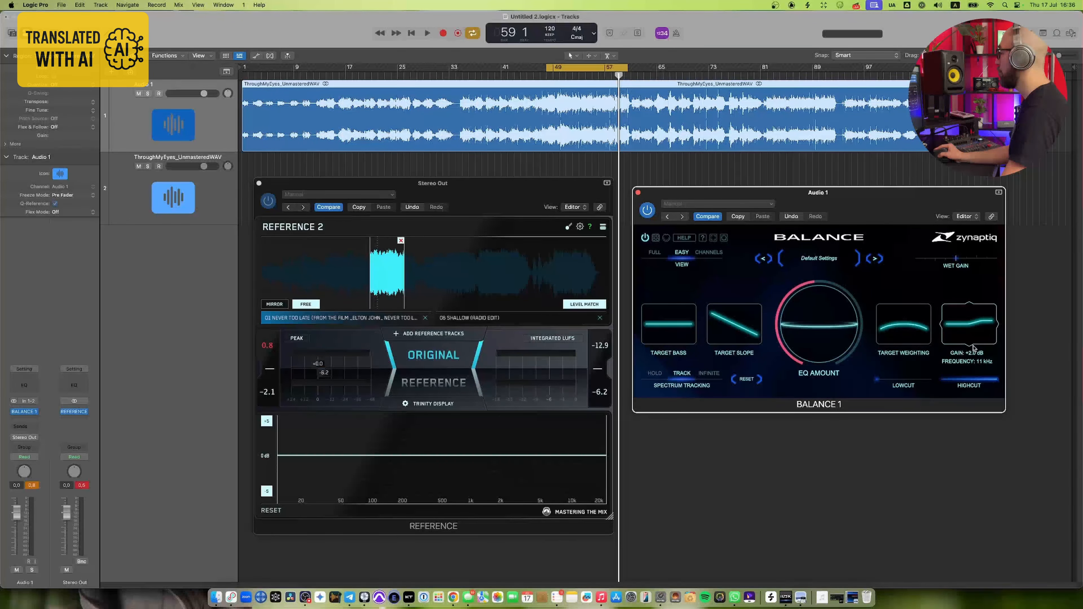
pyautogui.press('space')
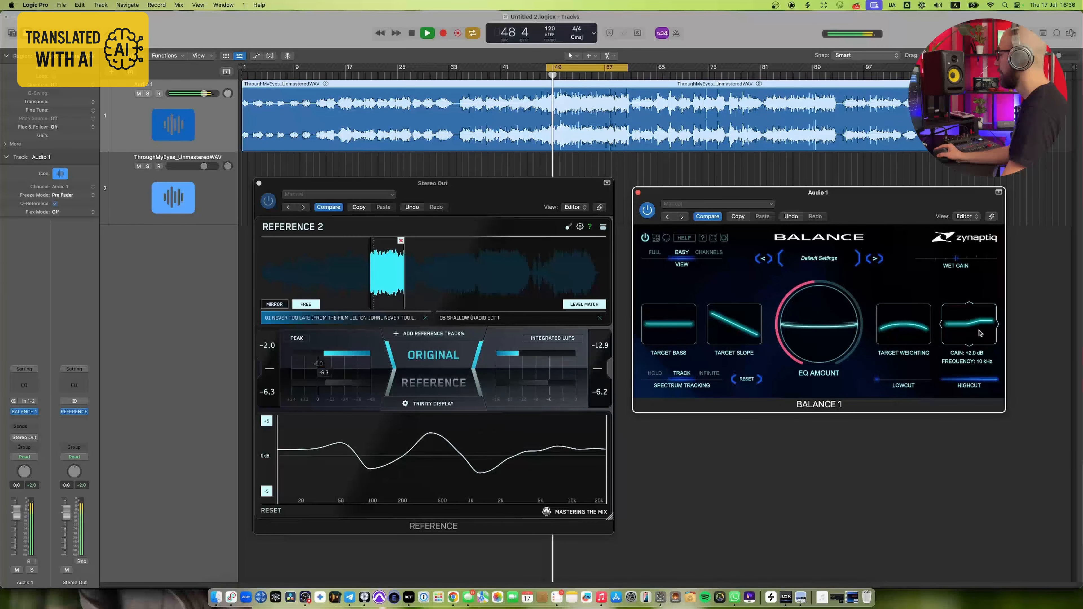
pyautogui.moveTo(979, 333); pyautogui.dragTo(981, 336)
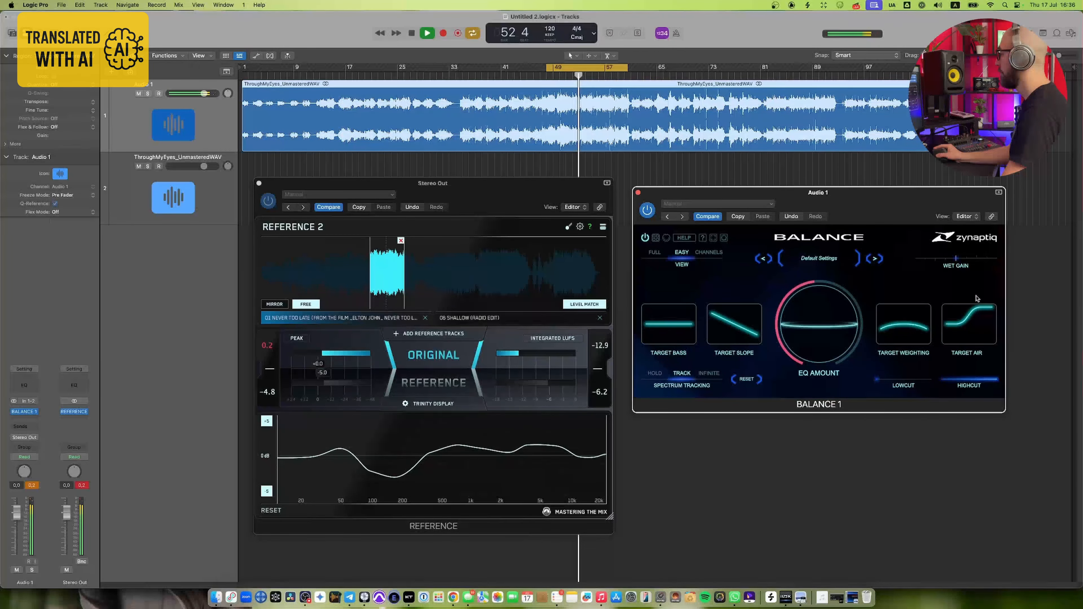
pyautogui.moveTo(976, 315); pyautogui.dragTo(982, 359)
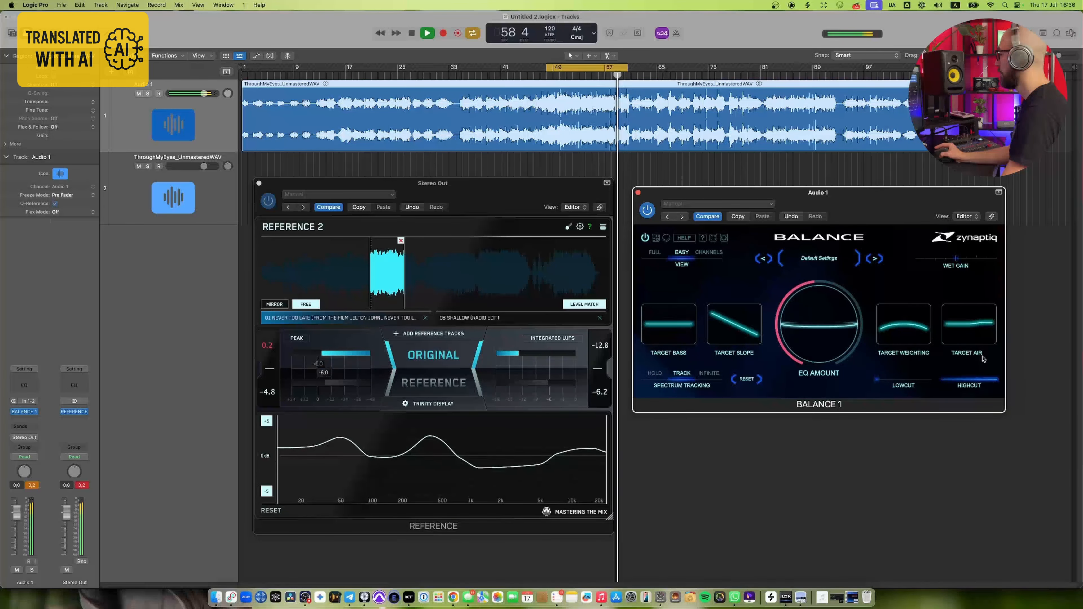
pyautogui.press('space')
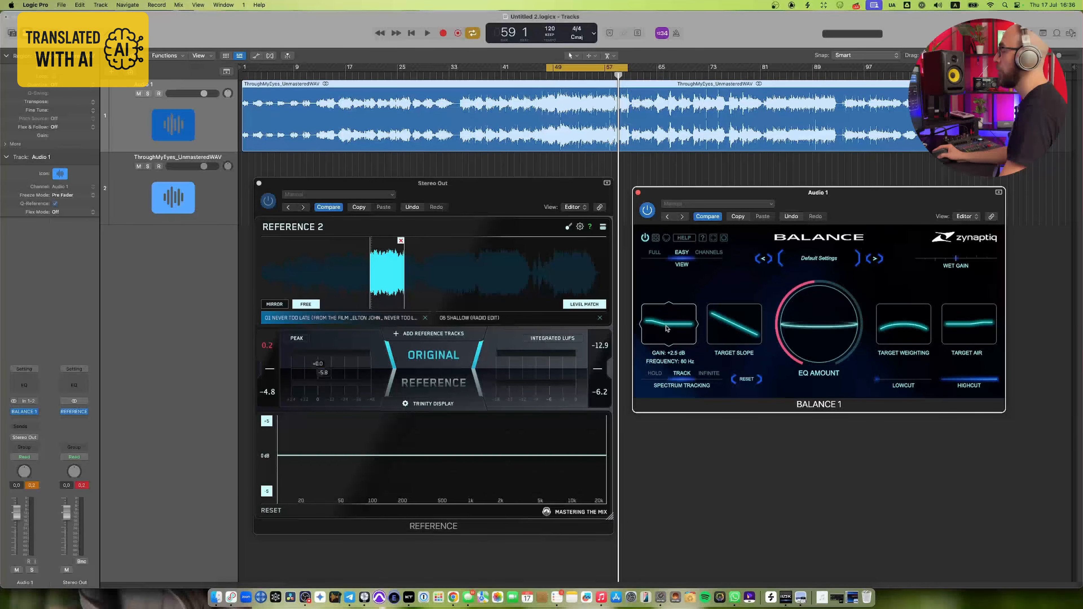
# Try Target Bass at +2.5 dB with 80 Hz and 200 Hz, and set it to +4.0 dB at 200 Hz with the loop playing
pyautogui.moveTo(666, 334); pyautogui.dragTo(684, 328)
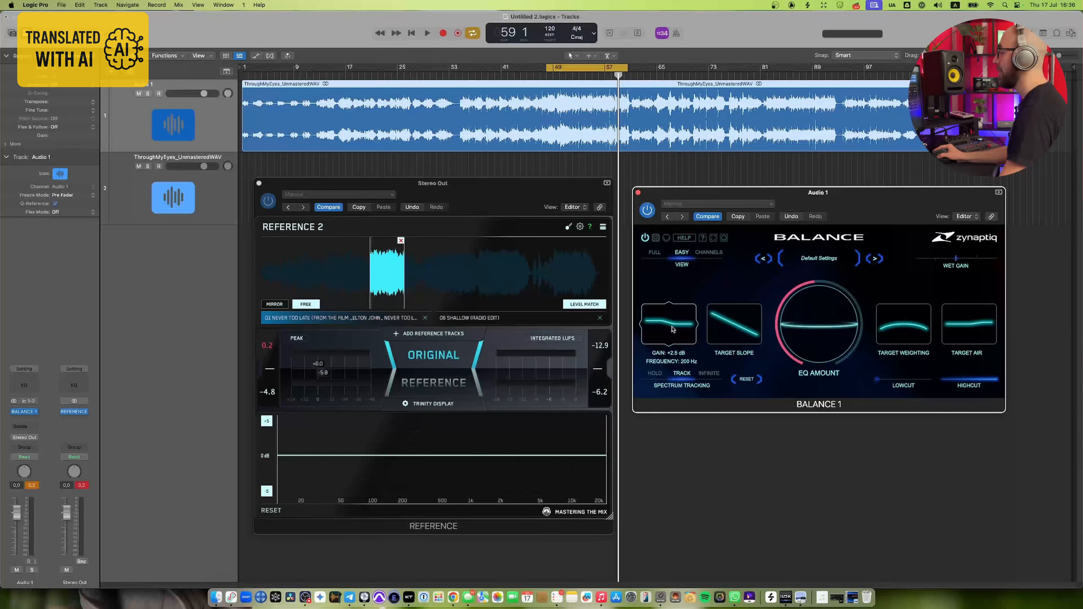
pyautogui.press('space')
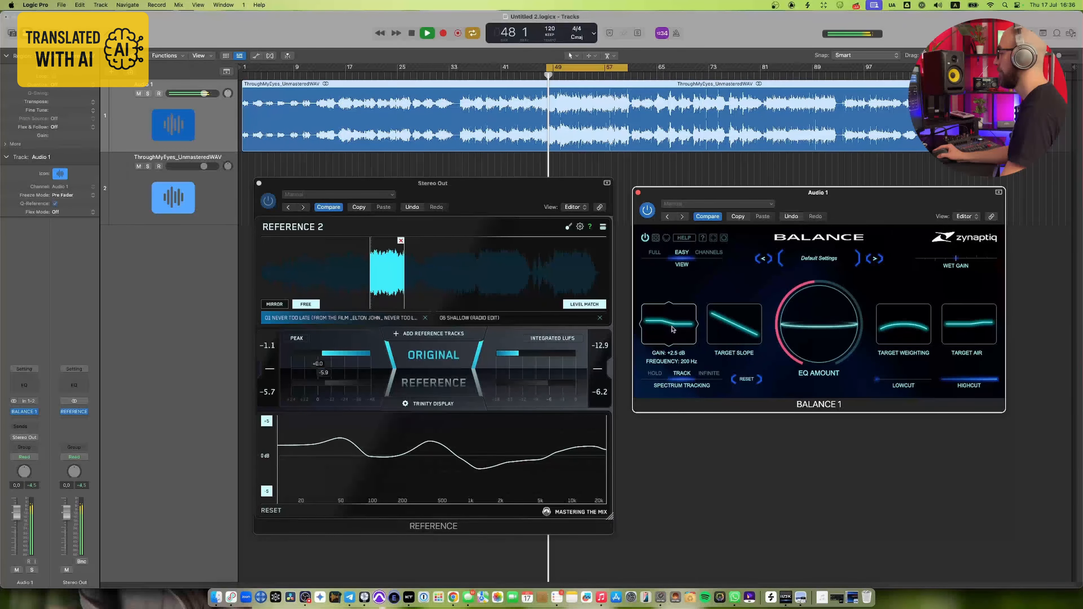
pyautogui.moveTo(672, 329); pyautogui.dragTo(665, 330)
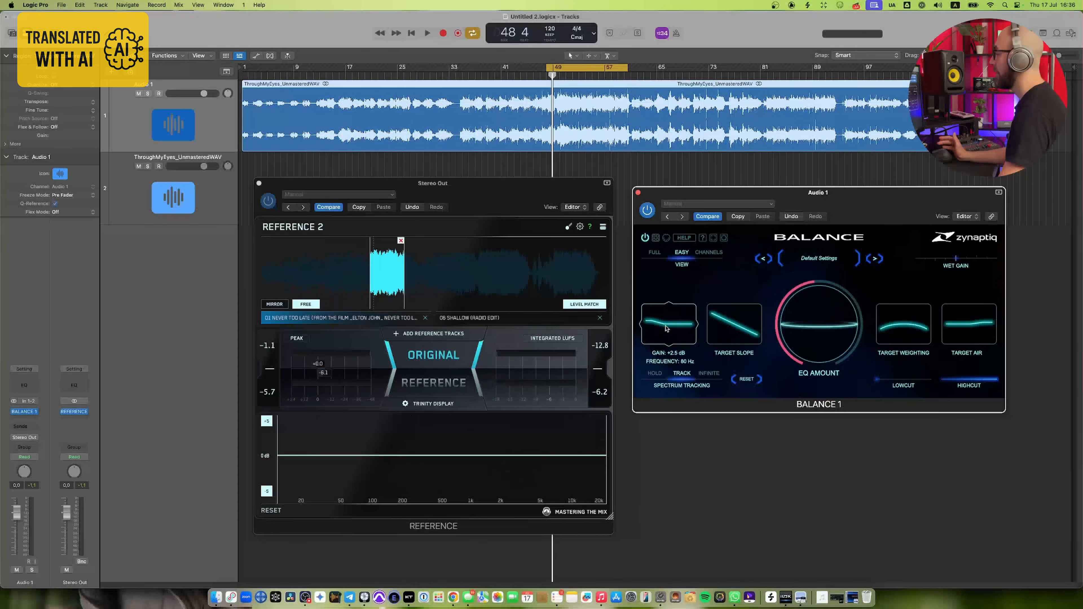
pyautogui.press('space')
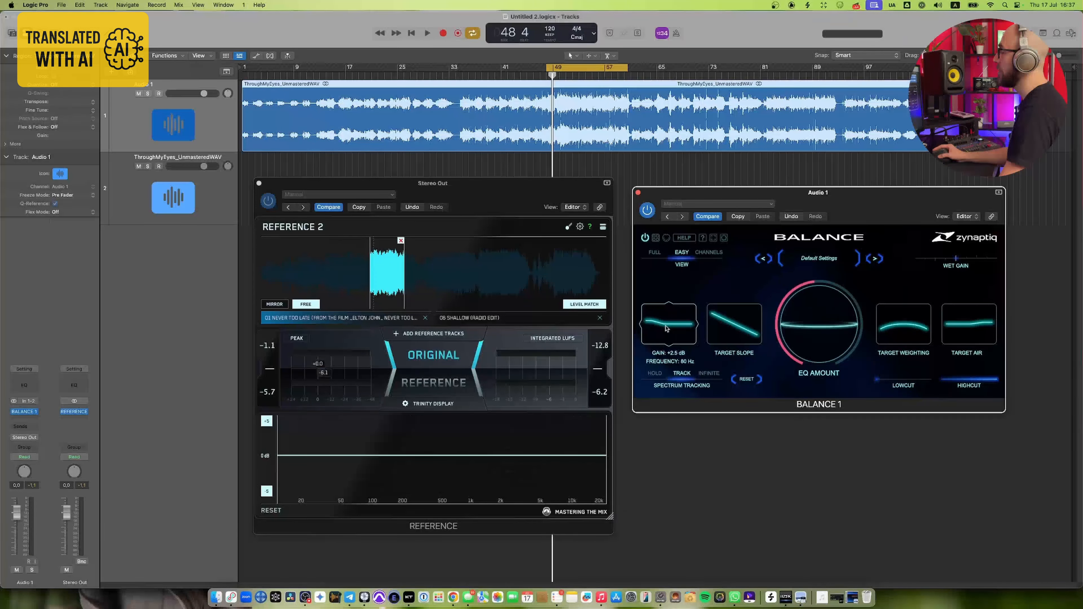
pyautogui.press('space')
pyautogui.moveTo(668, 328); pyautogui.dragTo(680, 326)
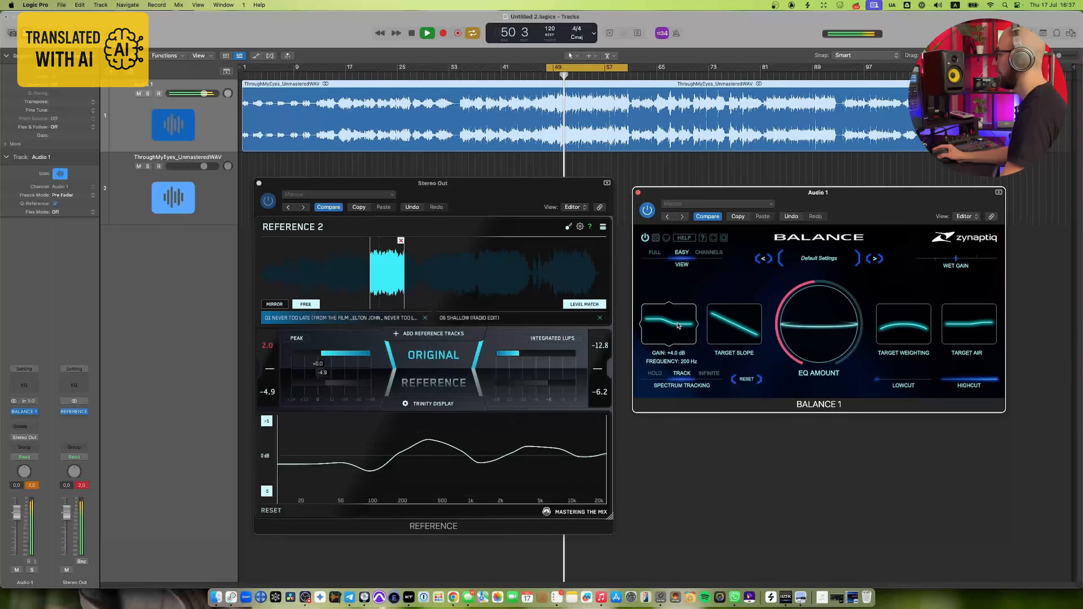
# Compare the bass-boosted original mix with the Never Too Late reference during playback and stop on the reference
pyautogui.click(431, 383)
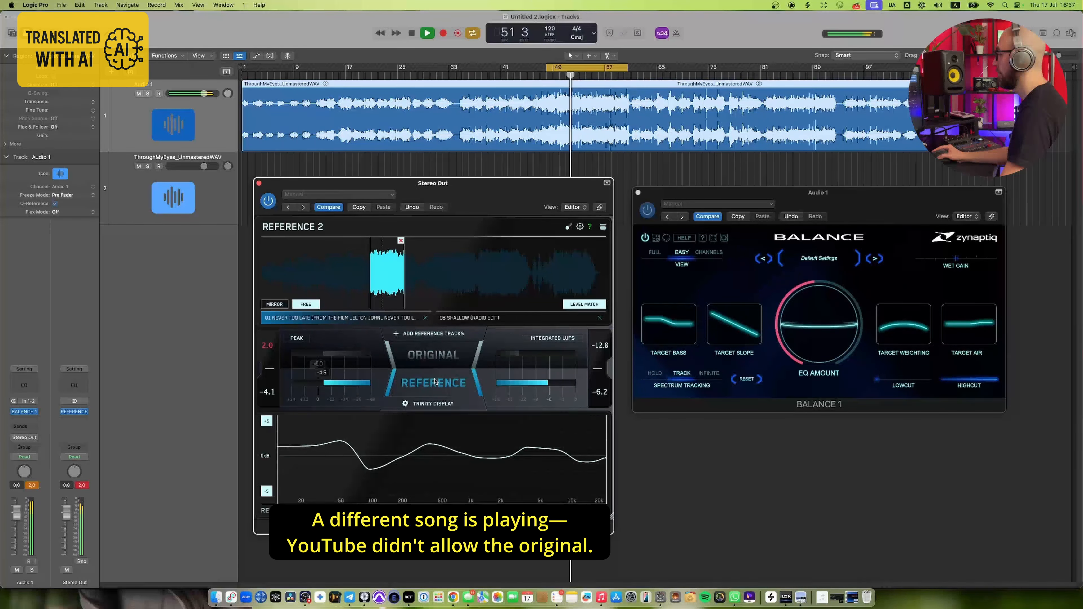
pyautogui.click(435, 381)
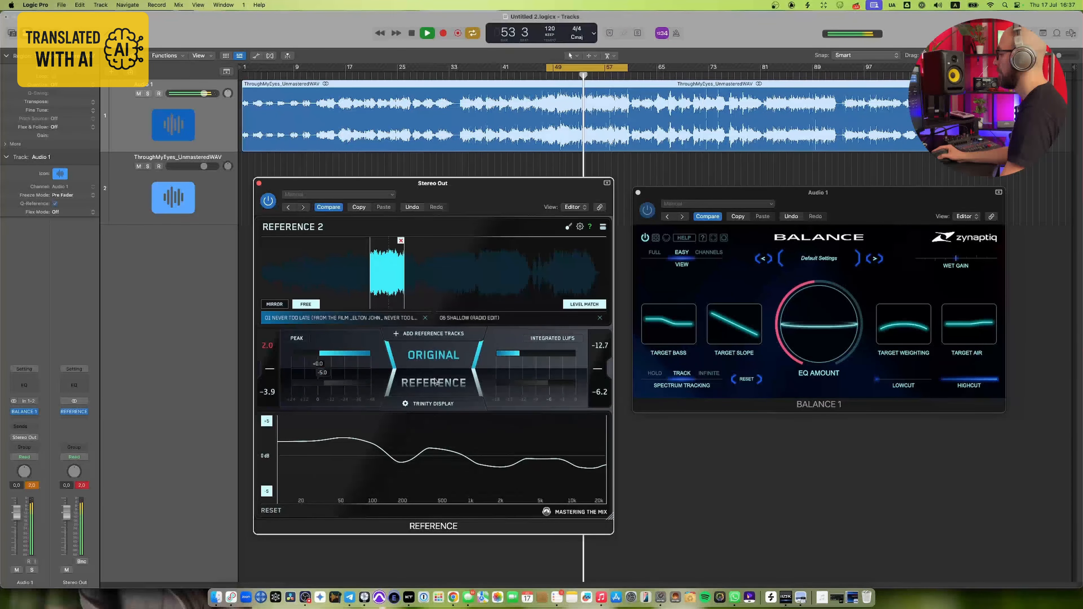
pyautogui.click(435, 382)
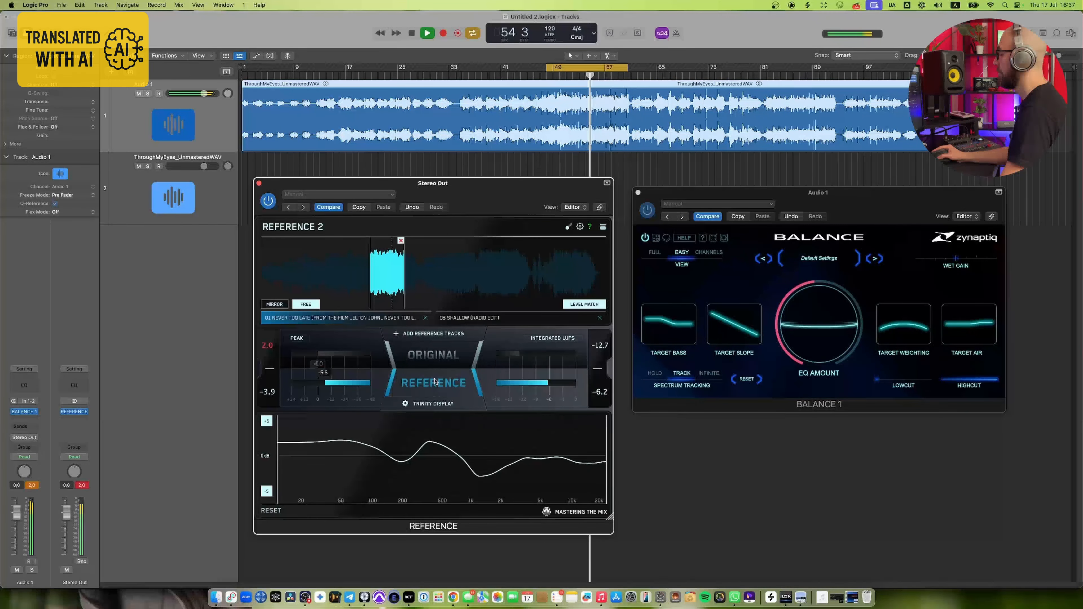
pyautogui.press('space')
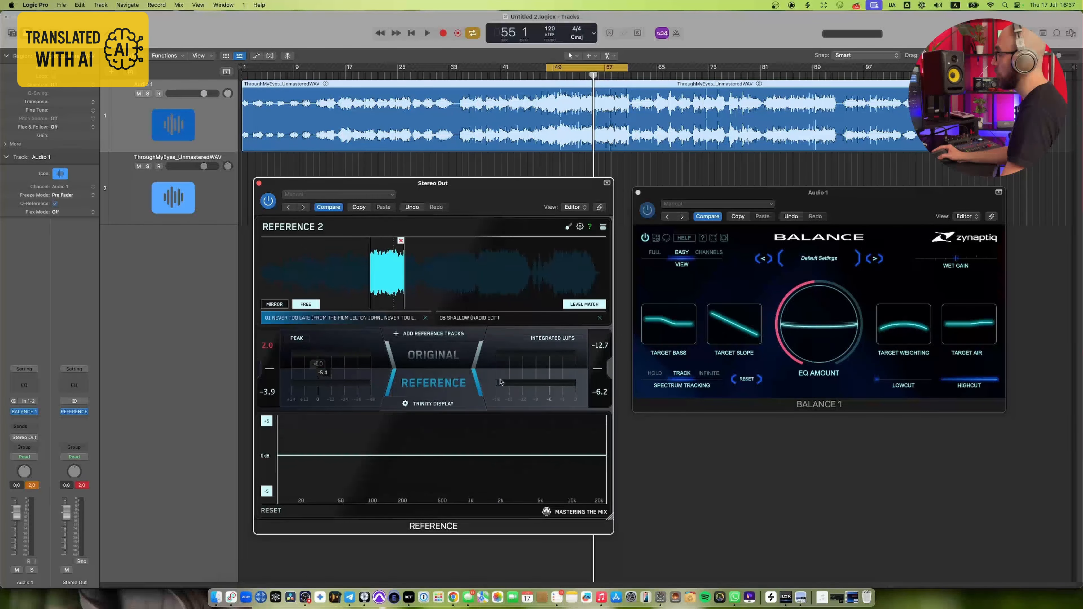
# Set Target Bass in Balance to +2.5 dB at 200 Hz and listen briefly to the original mix
pyautogui.click(675, 338)
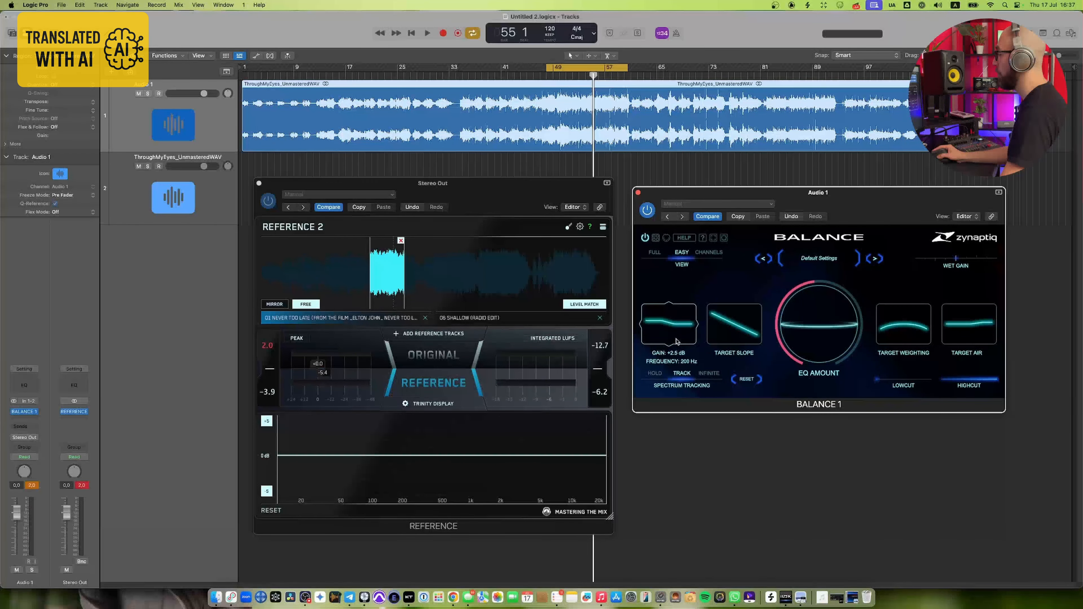
pyautogui.click(453, 374)
pyautogui.press('space')
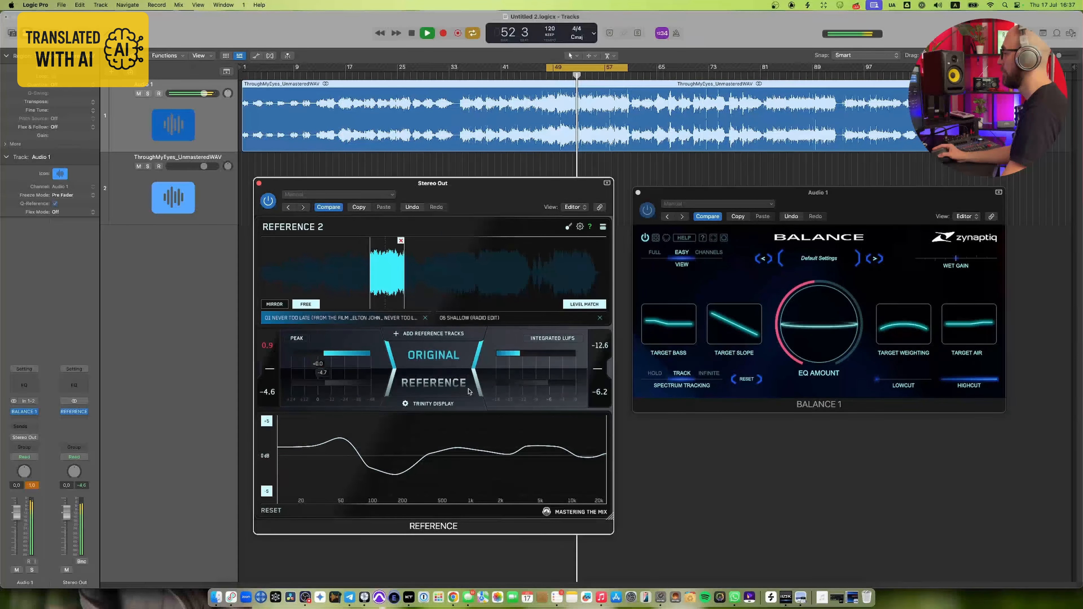
pyautogui.press('space')
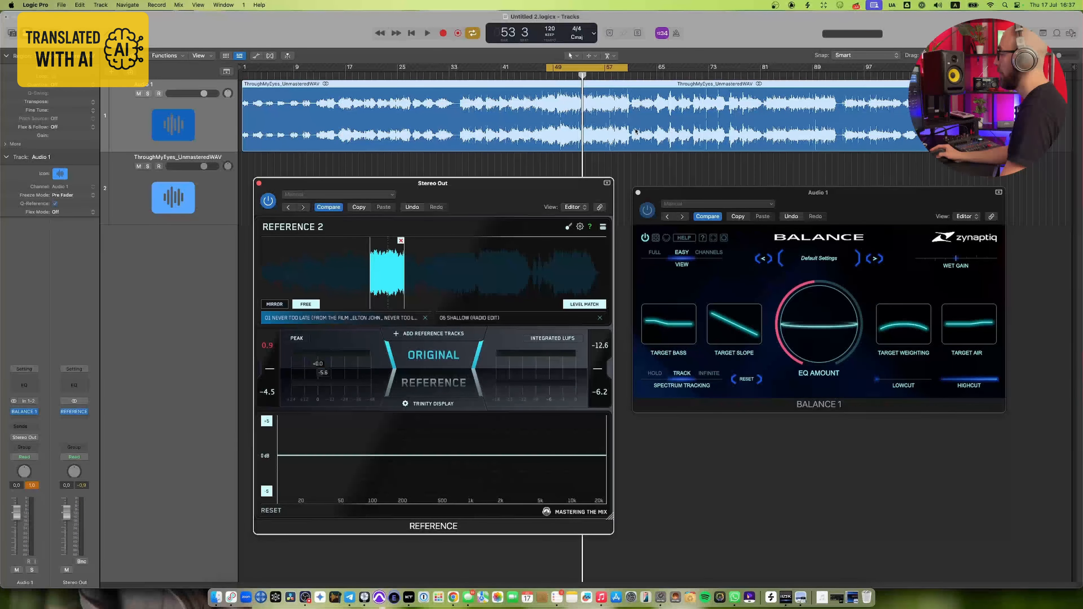
# Toggle the processing in Balance off and on during playback to compare the mix before and after, and stop playback
pyautogui.press('space')
pyautogui.click(645, 241)
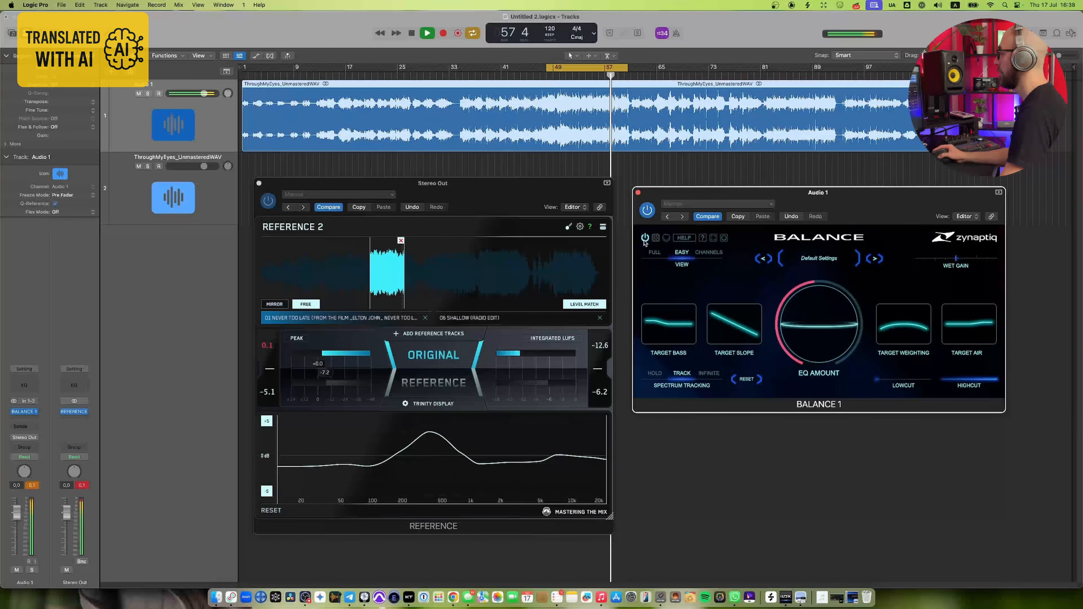
pyautogui.press('space')
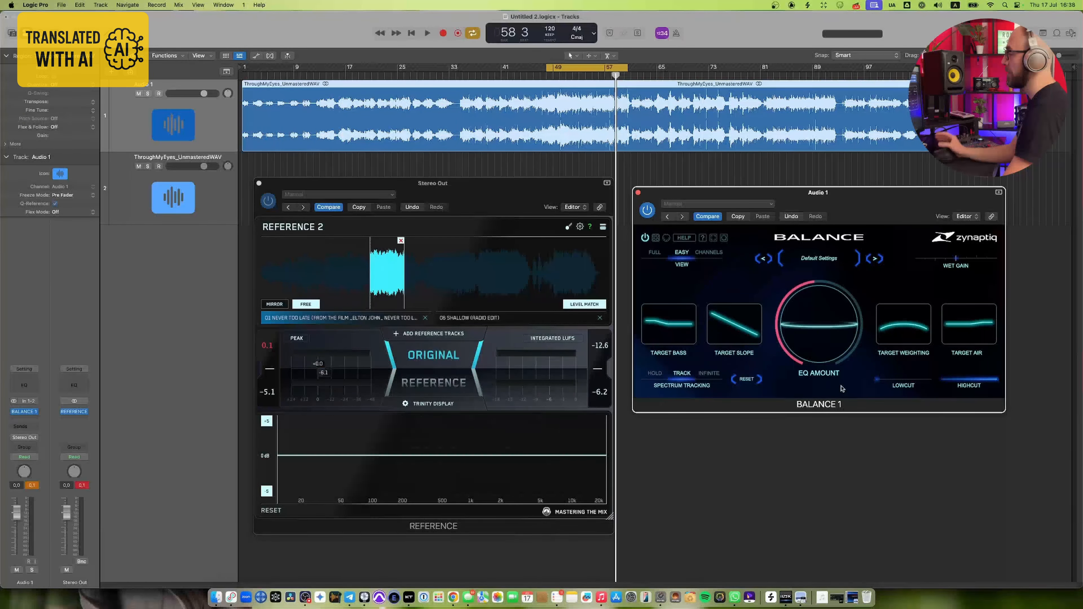
pyautogui.moveTo(877, 379)
pyautogui.mouseDown()
pyautogui.moveTo(898, 379)
pyautogui.moveTo(877, 379)
pyautogui.mouseUp()
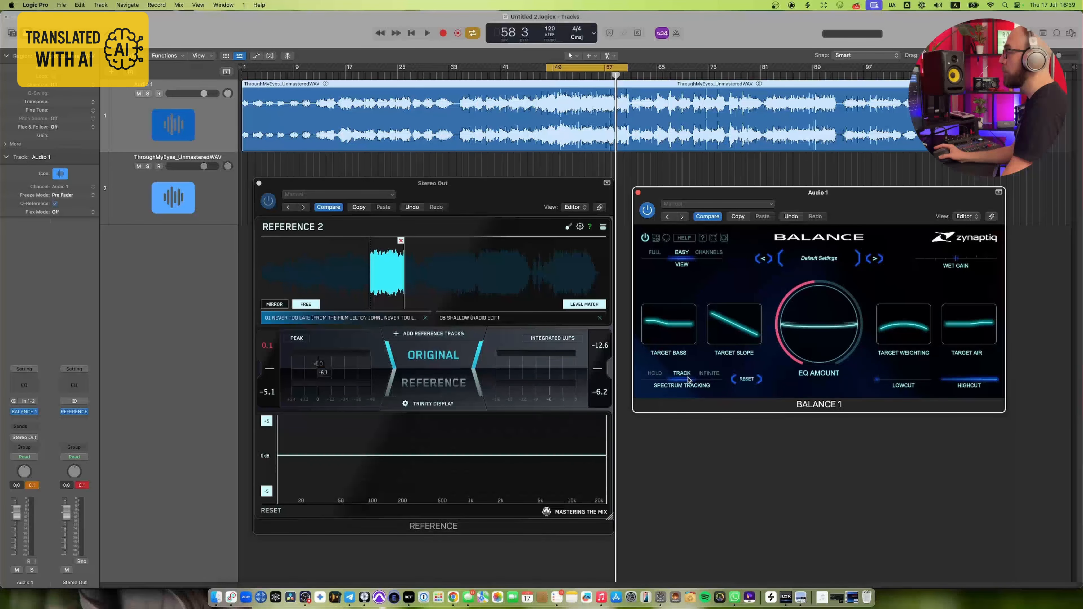
# Turn off the cycle loop and display Balance in Full view during playback, moving its window slightly higher
pyautogui.click(603, 70)
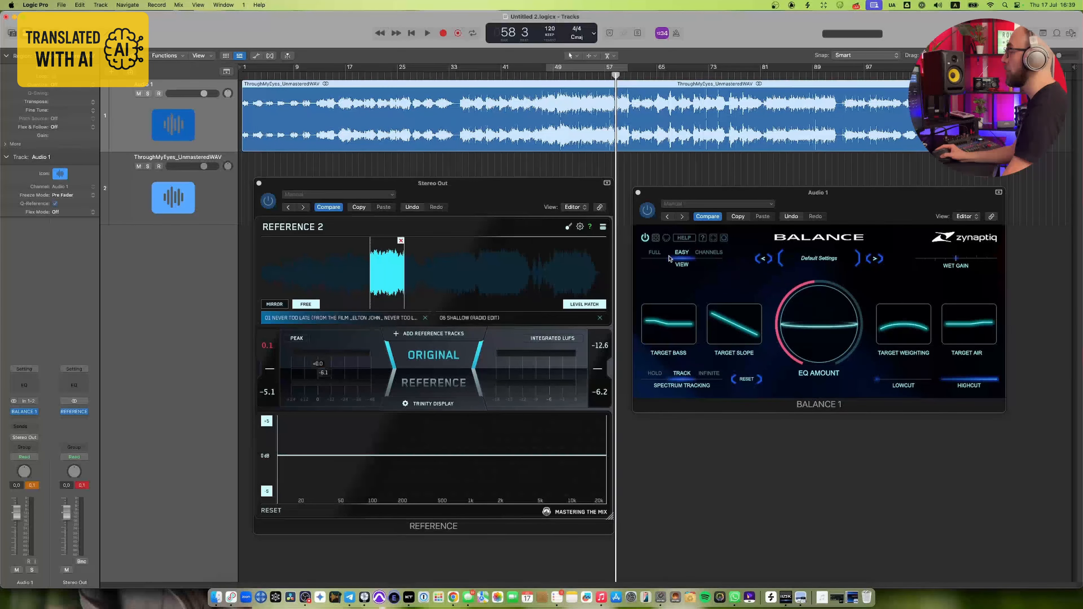
pyautogui.click(655, 253)
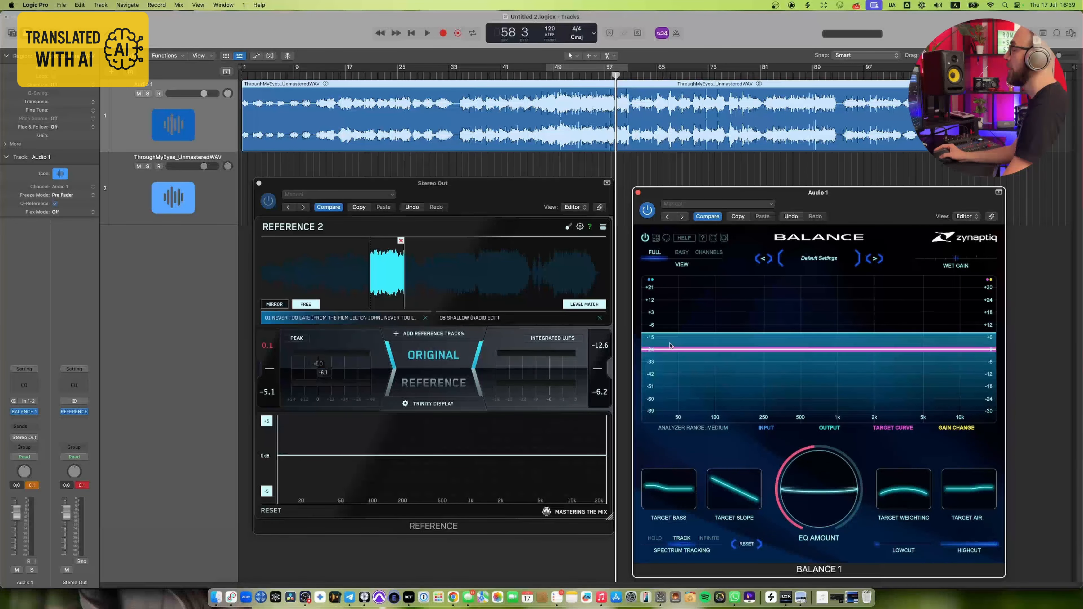
pyautogui.press('space')
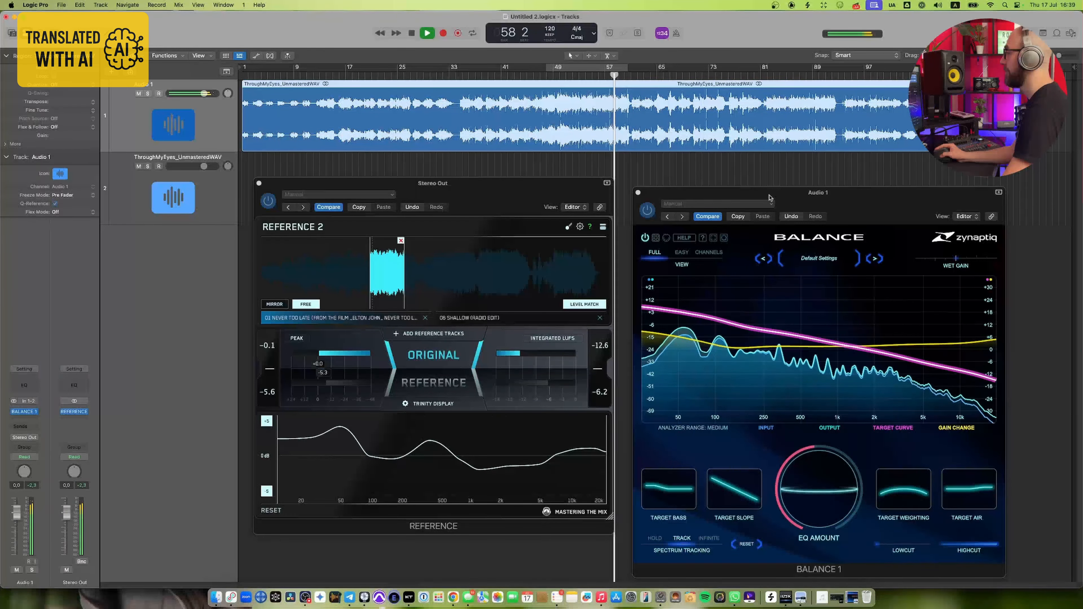
pyautogui.moveTo(769, 197); pyautogui.dragTo(769, 175)
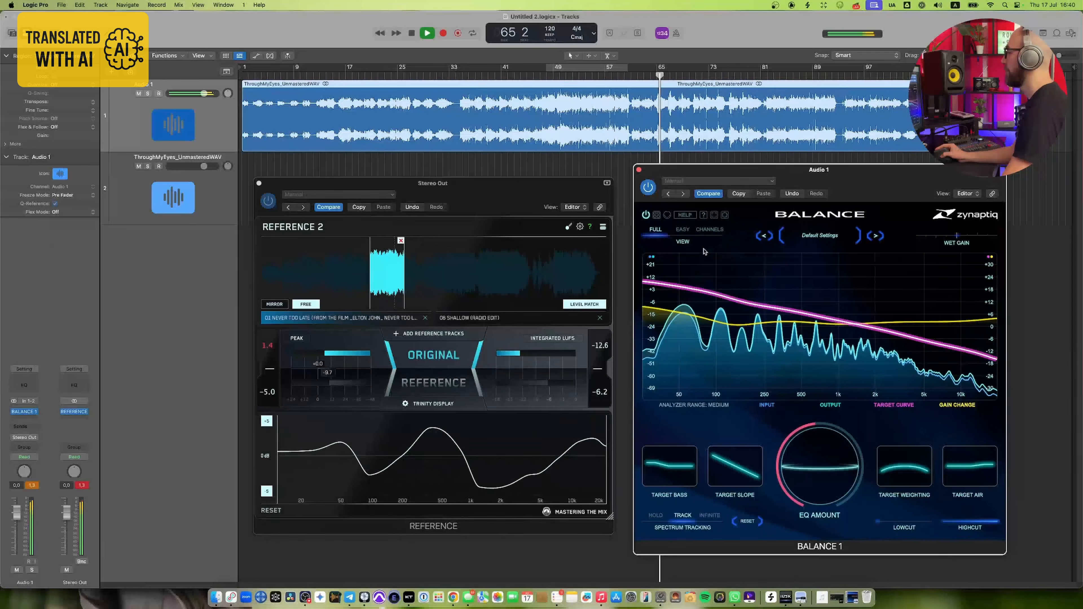
# Turn the cycle loop around bars 49 to 57 back on, set Spectrum Tracking in Balance to Hold during playback, and stop
pyautogui.press('space')
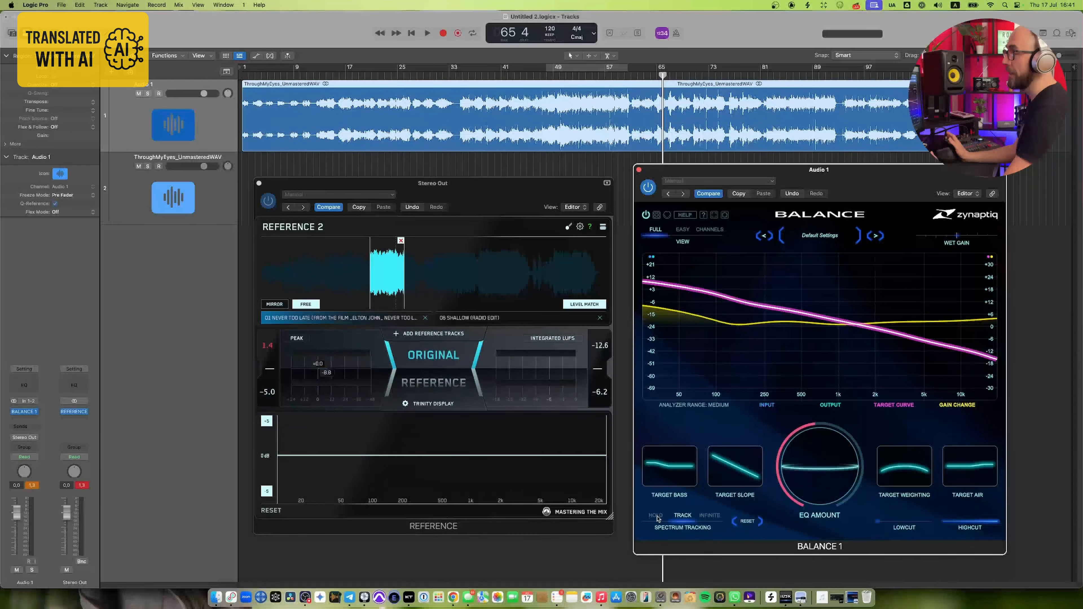
pyautogui.click(584, 304)
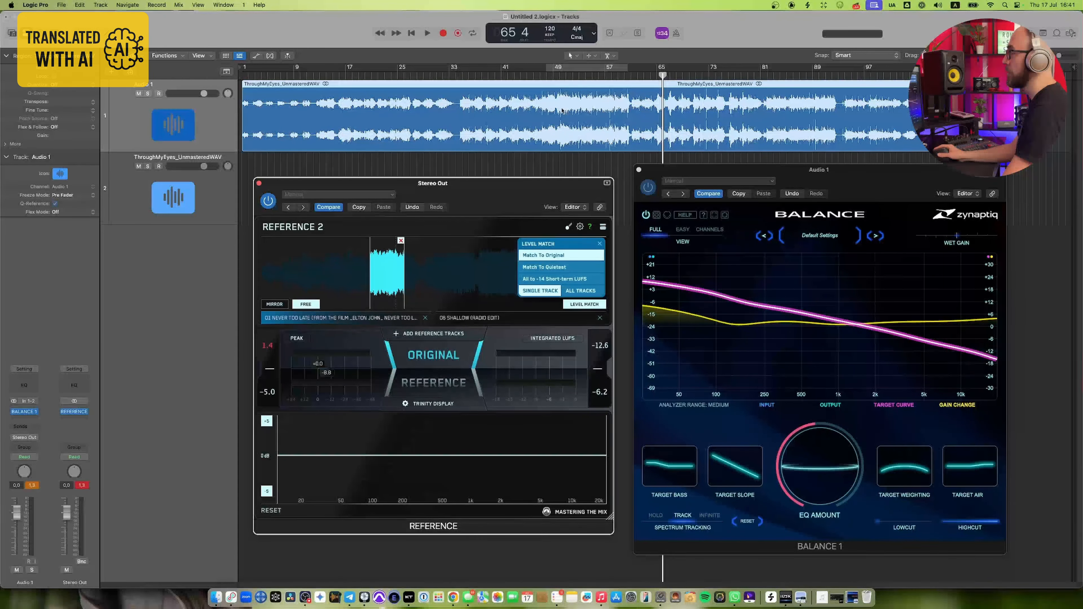
pyautogui.click(584, 73)
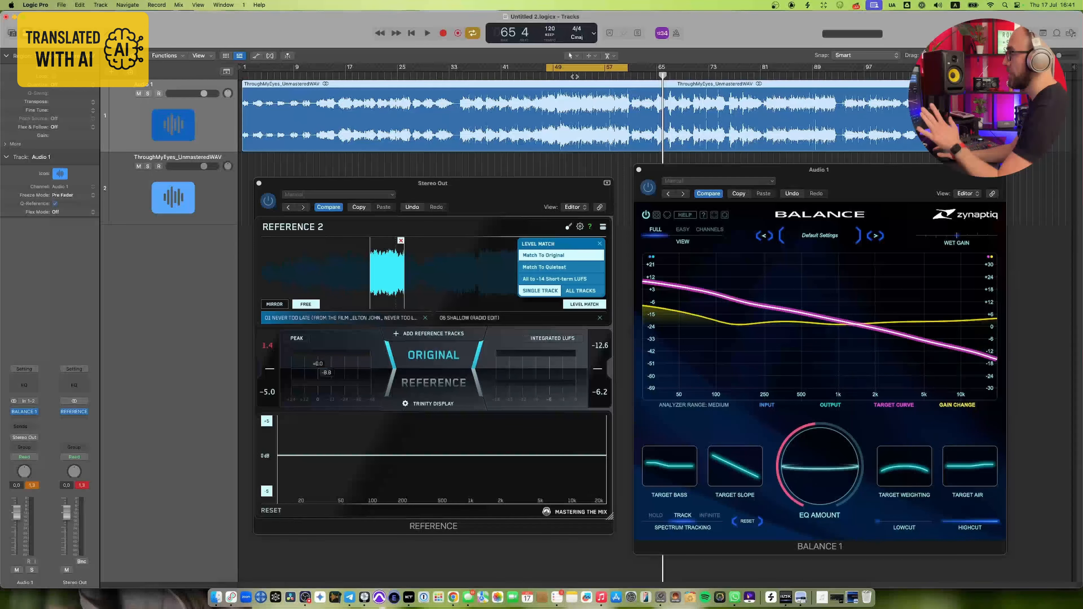
pyautogui.press('space')
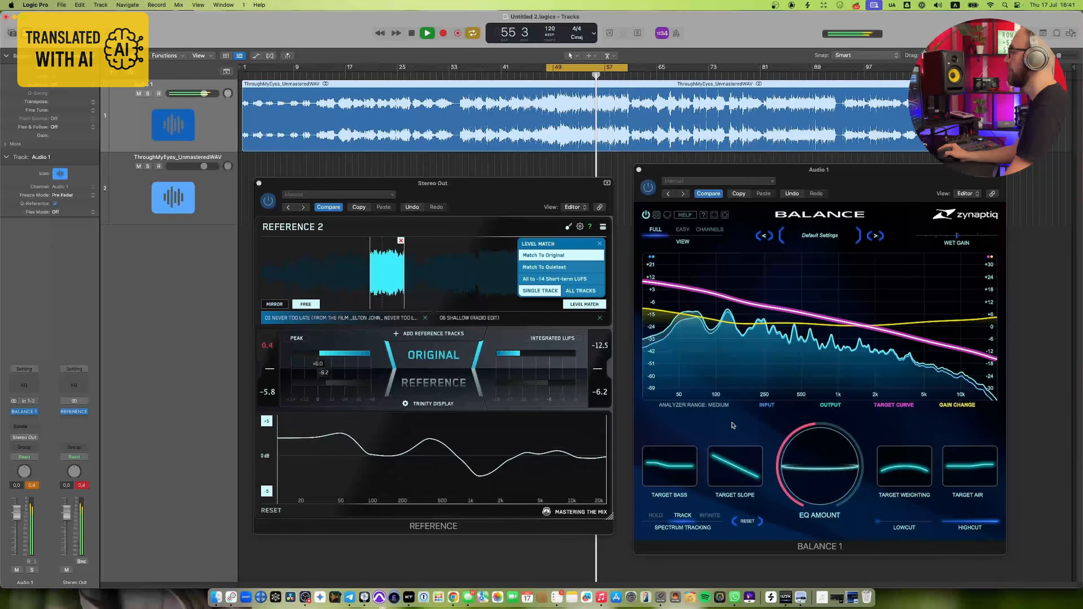
pyautogui.click(654, 516)
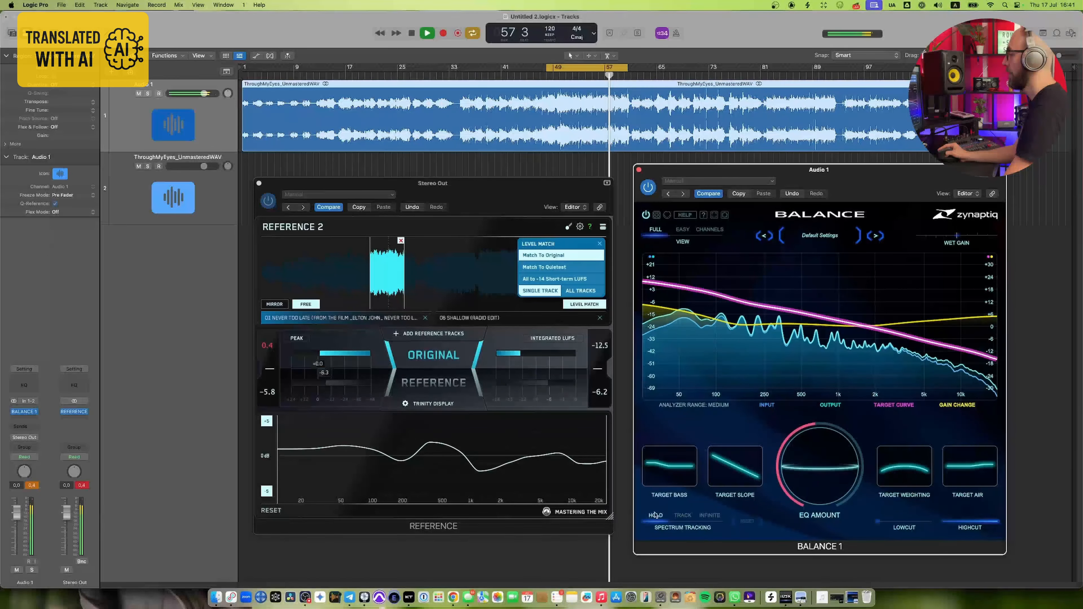
pyautogui.press('space')
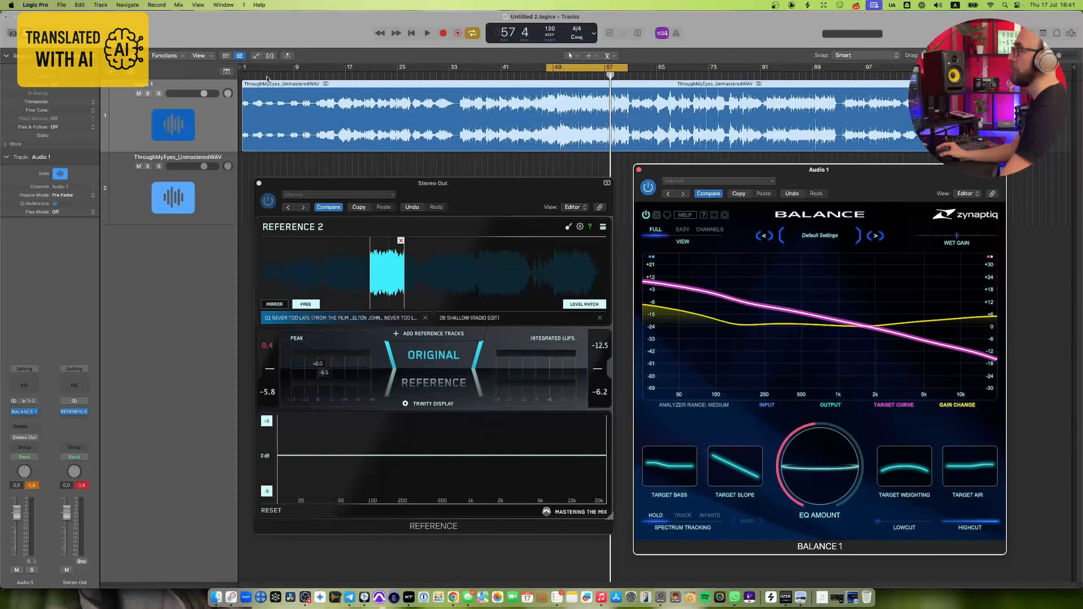
# Play the quiet intro of the track from around bar 6 with Spectrum Tracking held, and stop playback
pyautogui.click(275, 77)
pyautogui.press('space')
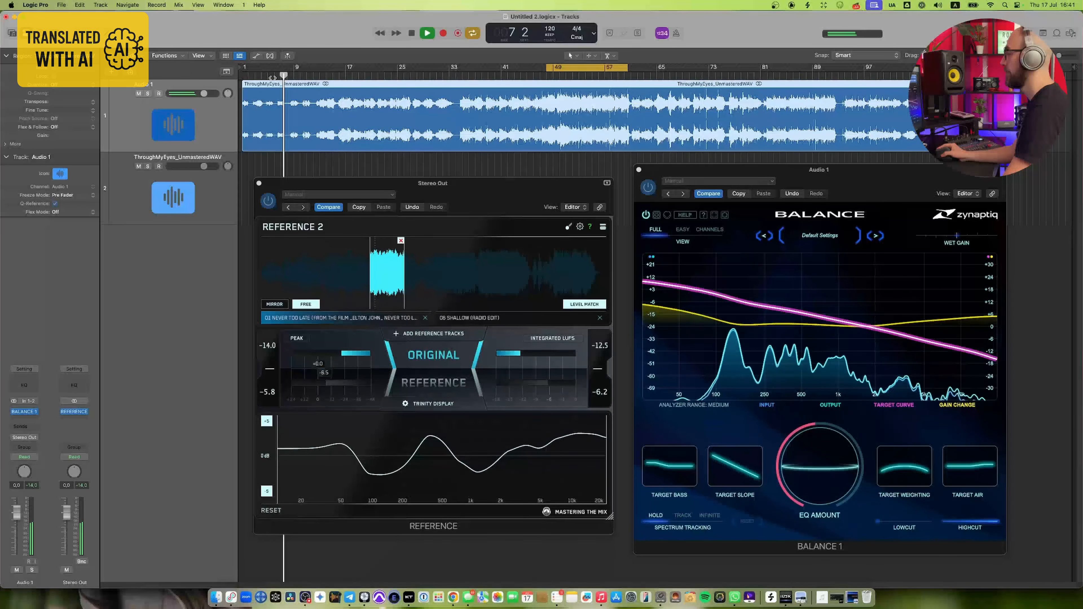
pyautogui.press('space')
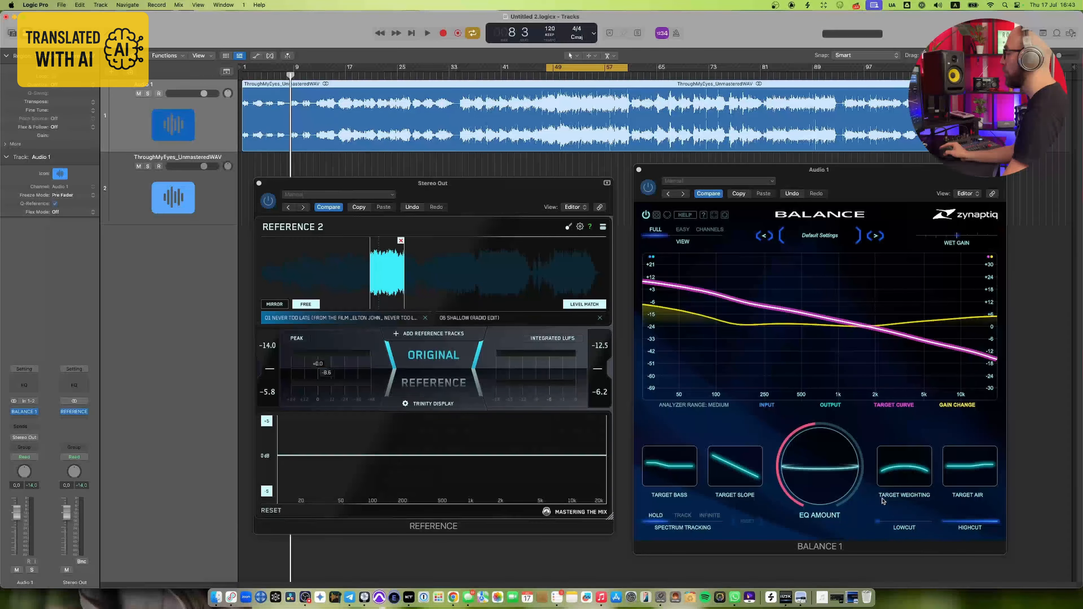
# Return Spectrum Tracking to Track and invert the Target Weighting curve into a downward dip during loop playback
pyautogui.press('space')
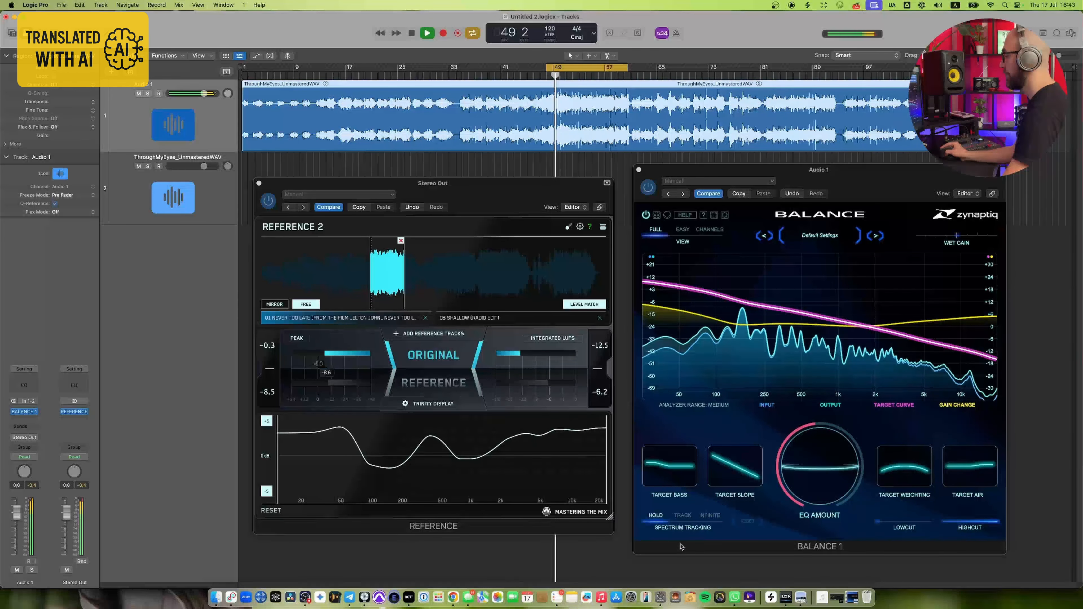
pyautogui.moveTo(894, 480); pyautogui.dragTo(897, 441)
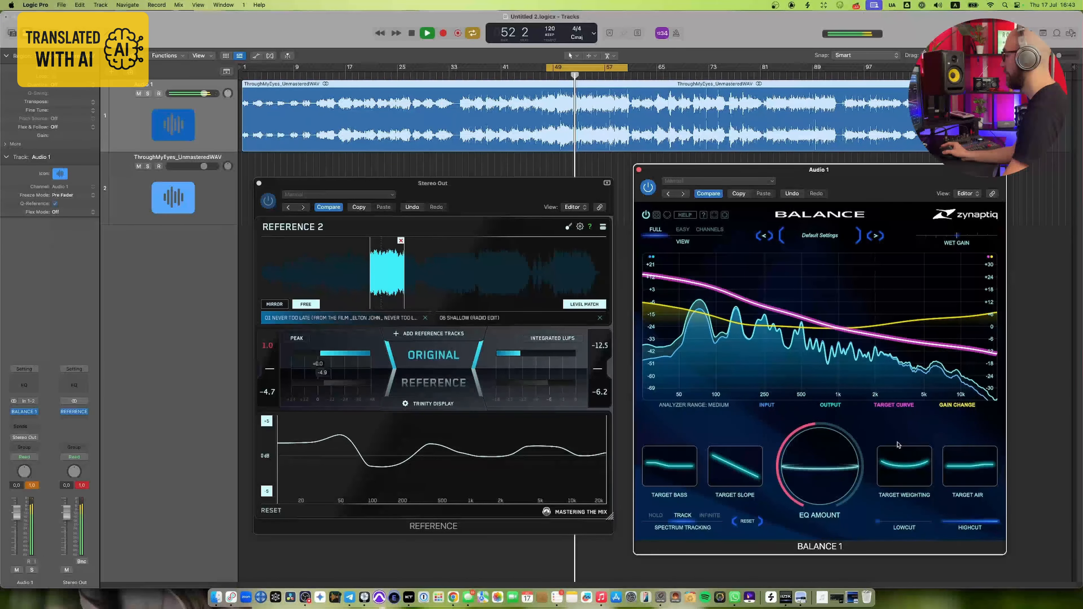
pyautogui.press('space')
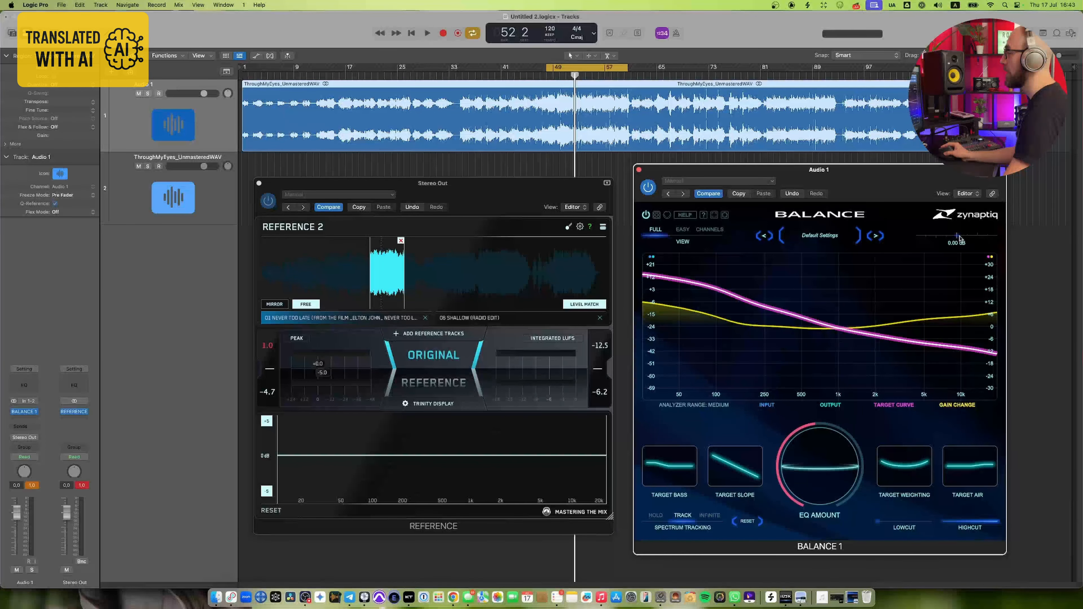
# Raise the Wet Gain in Balance slightly while listening to the looped section
pyautogui.press('space')
pyautogui.moveTo(911, 475)
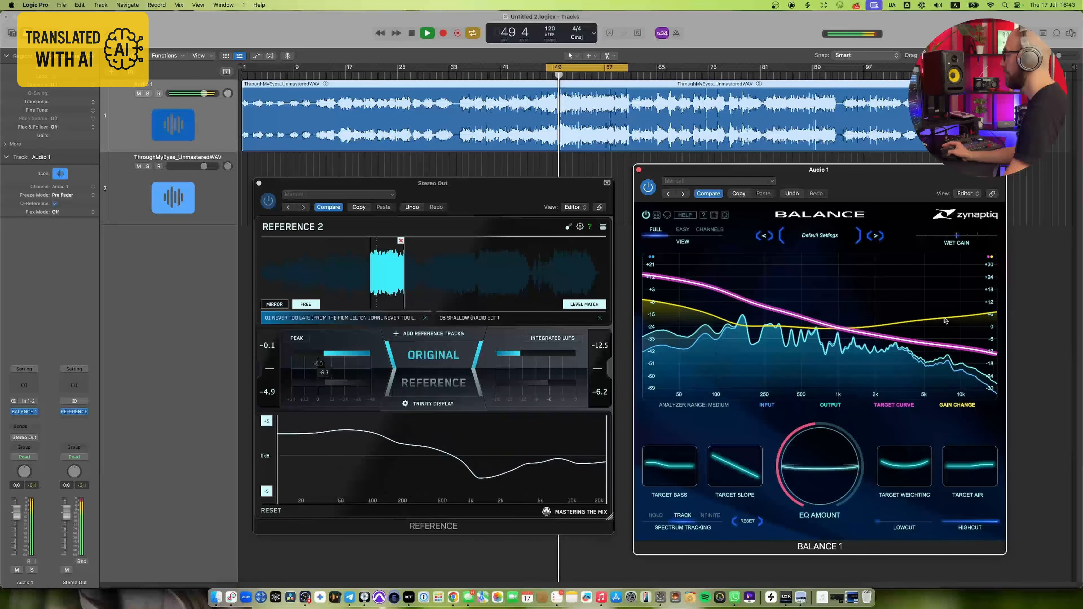
pyautogui.moveTo(961, 239)
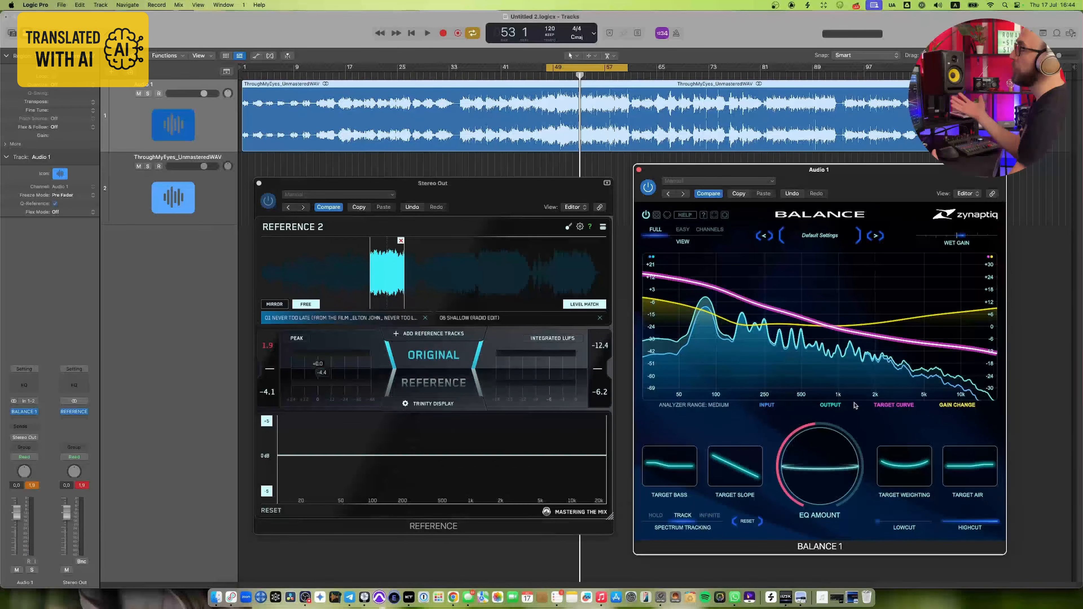
# Play the loop and toggle the processing in Balance off and on twice to compare the reweighted mix with the unprocessed one
pyautogui.press('space')
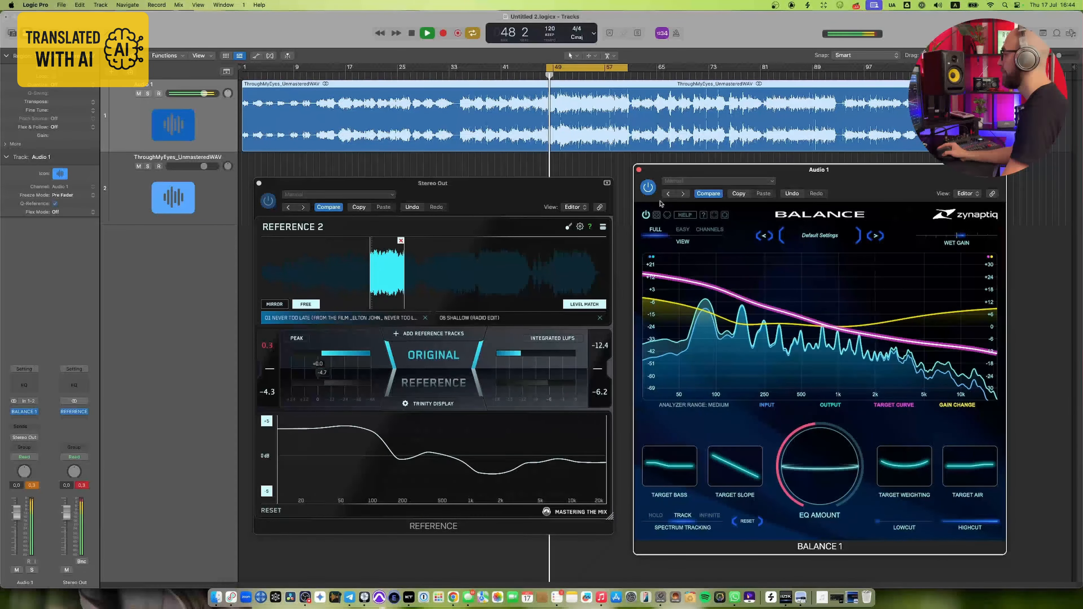
pyautogui.click(645, 215)
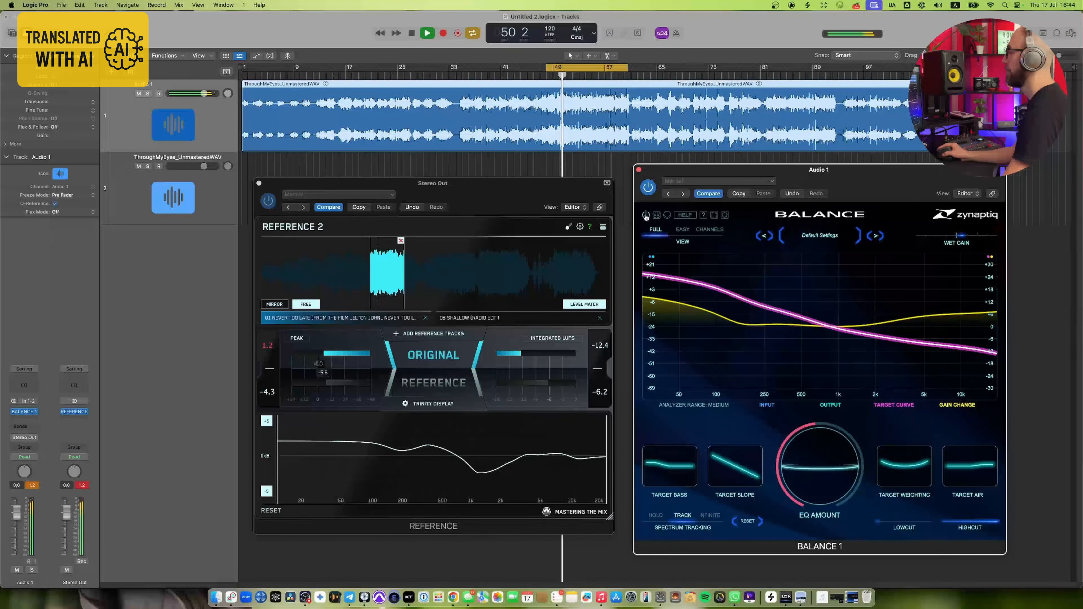
pyautogui.click(645, 215)
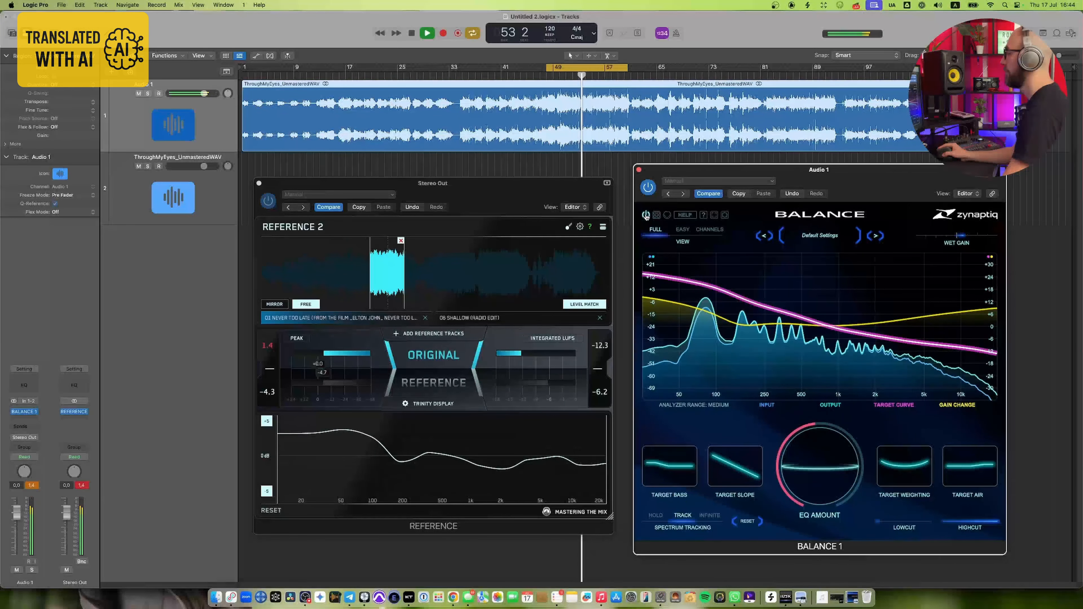
pyautogui.click(646, 216)
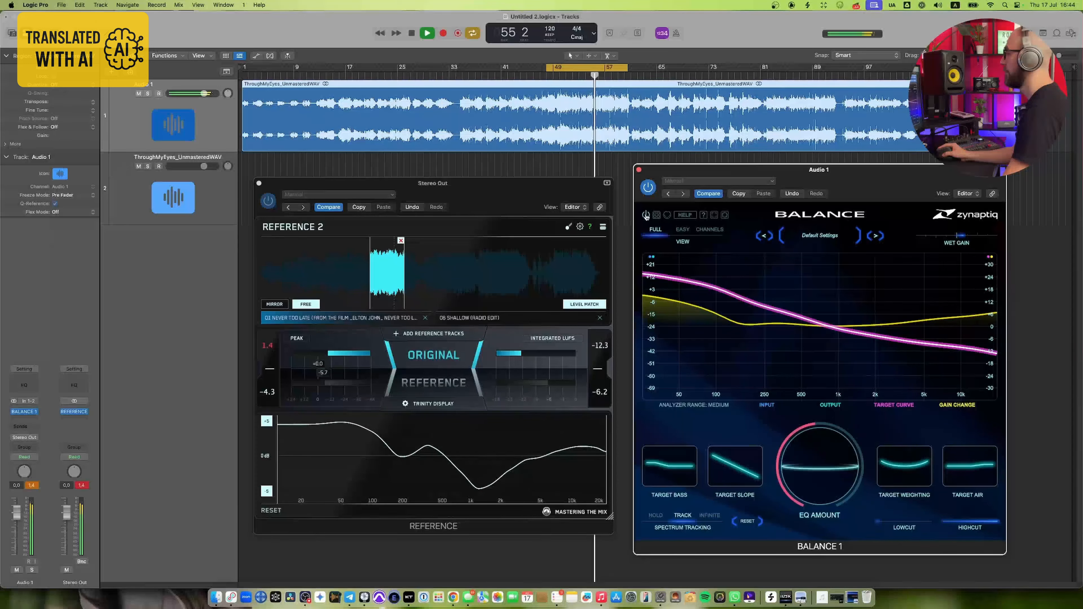
pyautogui.click(646, 215)
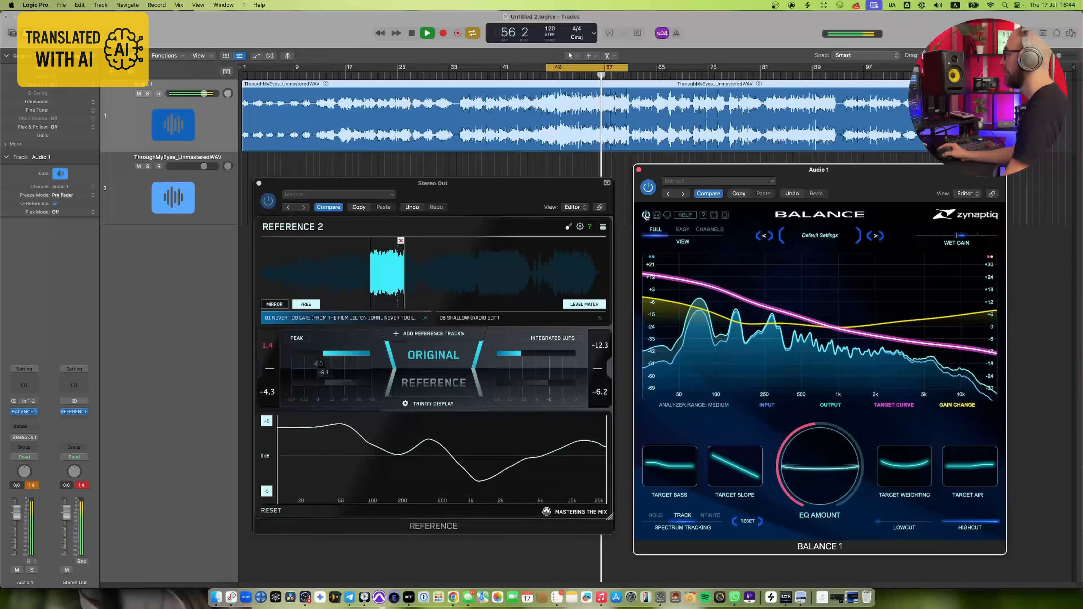